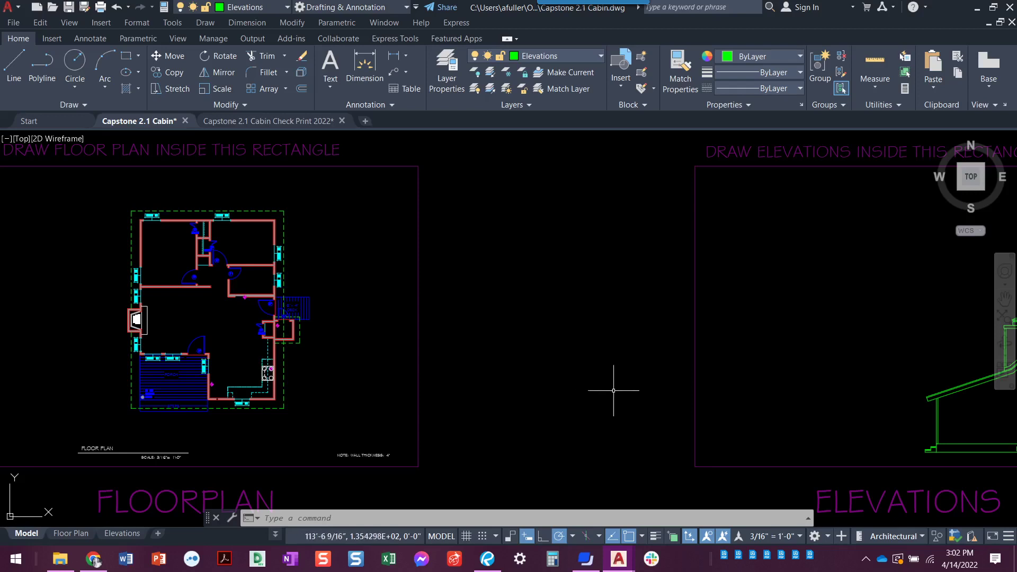
- Pan and zoom to frame the floor plan, the Elevations rectangle and the plan copy above them
{"action": "middle_click_drag", "start_coordinate": [614, 390], "coordinate": [454, 380]}
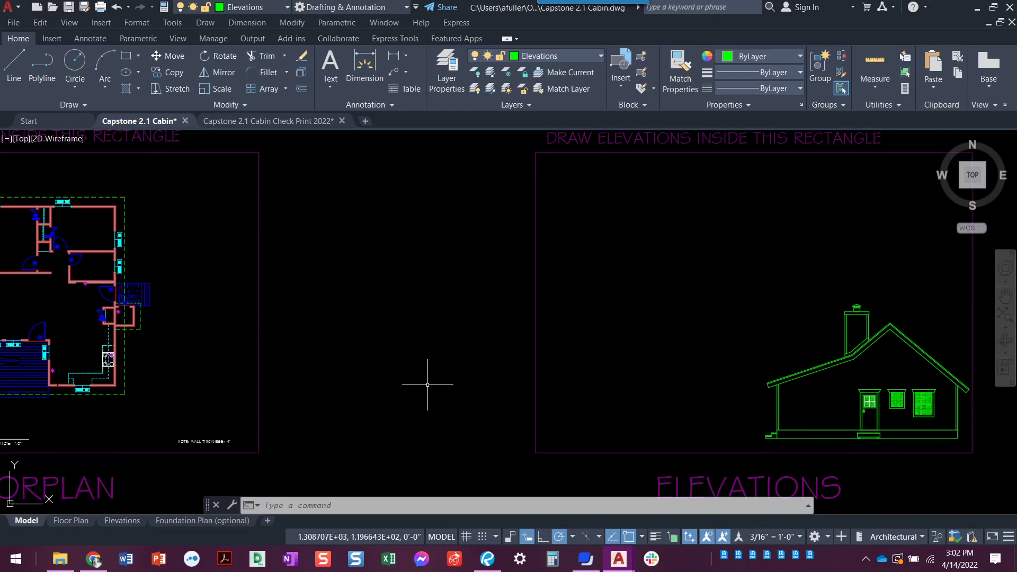
{"action": "scroll", "coordinate": [419, 382], "scroll_direction": "down", "scroll_amount": 3}
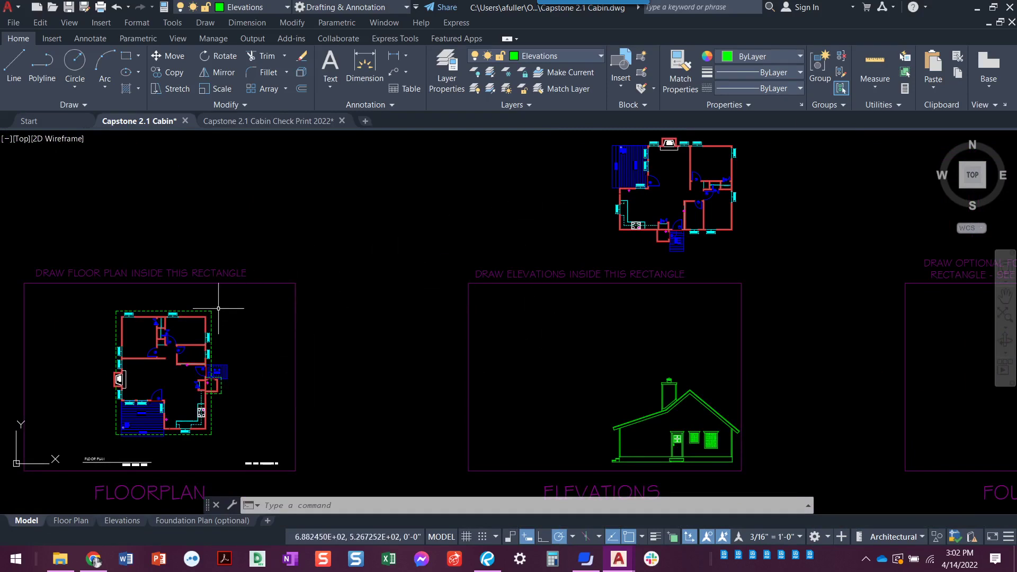
{"action": "scroll", "coordinate": [217, 321], "scroll_direction": "up", "scroll_amount": 2}
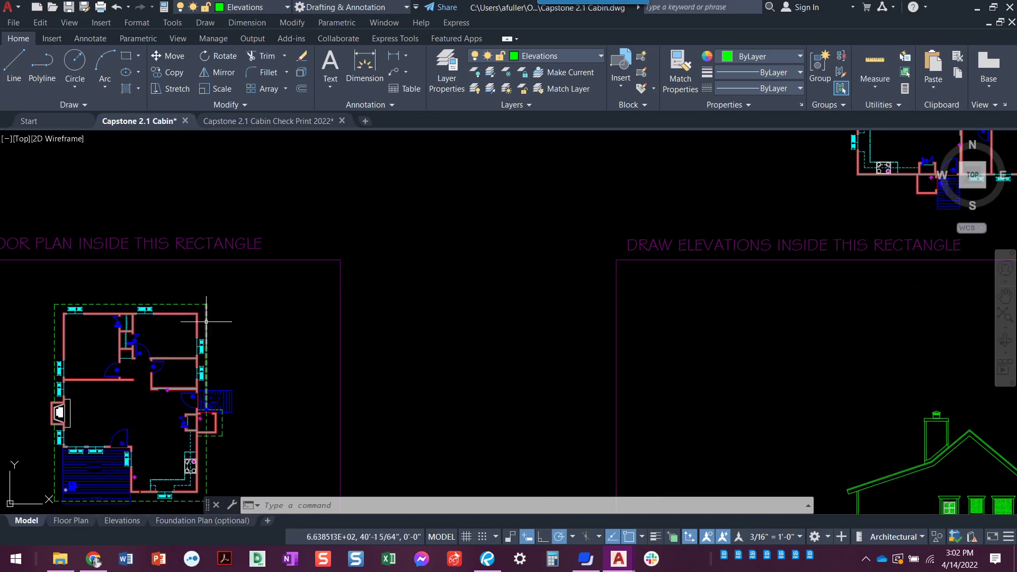
{"action": "scroll", "coordinate": [249, 341], "scroll_direction": "down", "scroll_amount": 2}
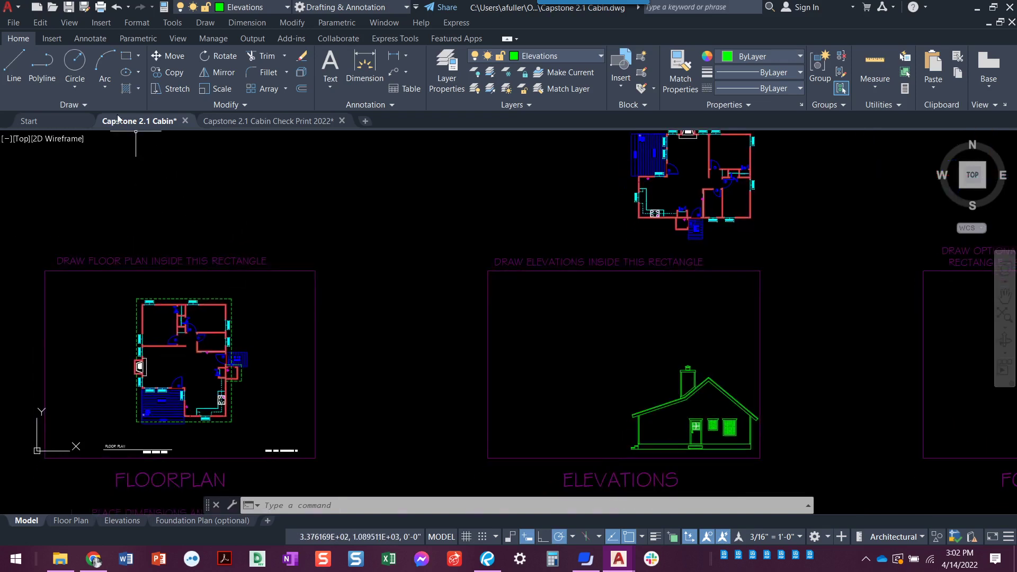
- Copy the window-selected floor plan, based at its bottom, to a spot above the Elevations rectangle
{"action": "left_click", "coordinate": [169, 75]}
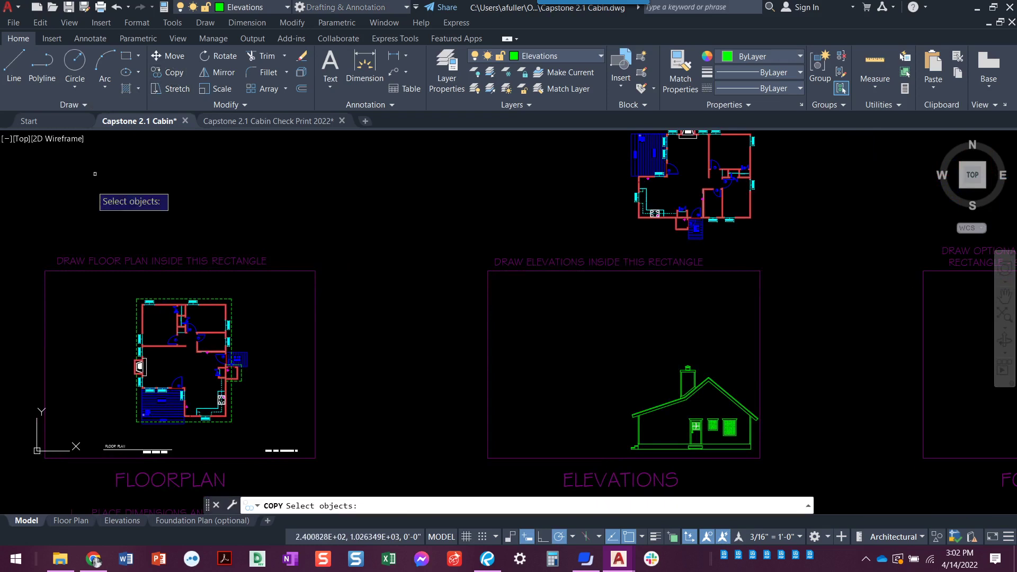
{"action": "left_click", "coordinate": [100, 279]}
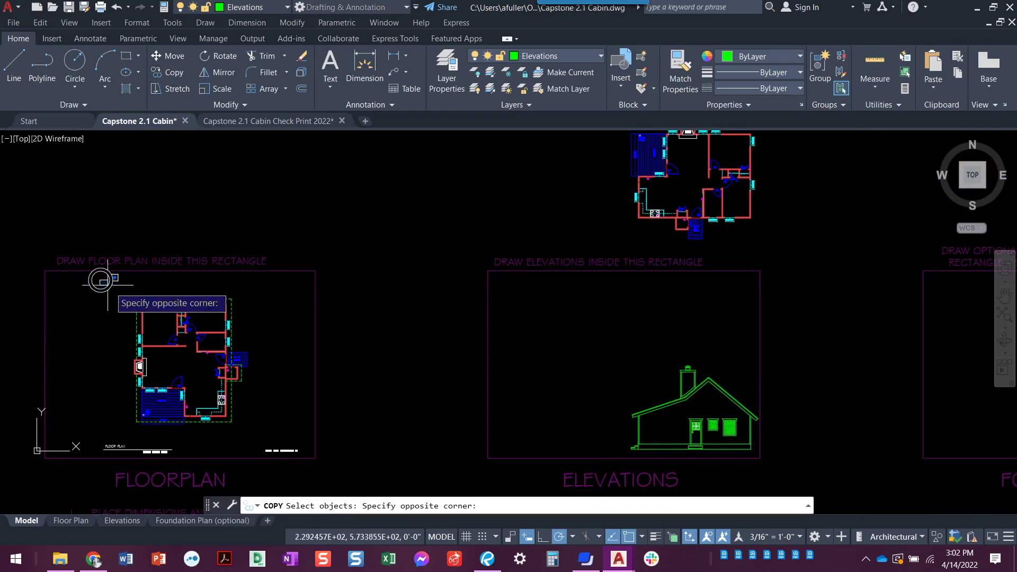
{"action": "left_click", "coordinate": [258, 432]}
{"action": "key", "text": "Return"}
{"action": "left_click", "coordinate": [212, 438]}
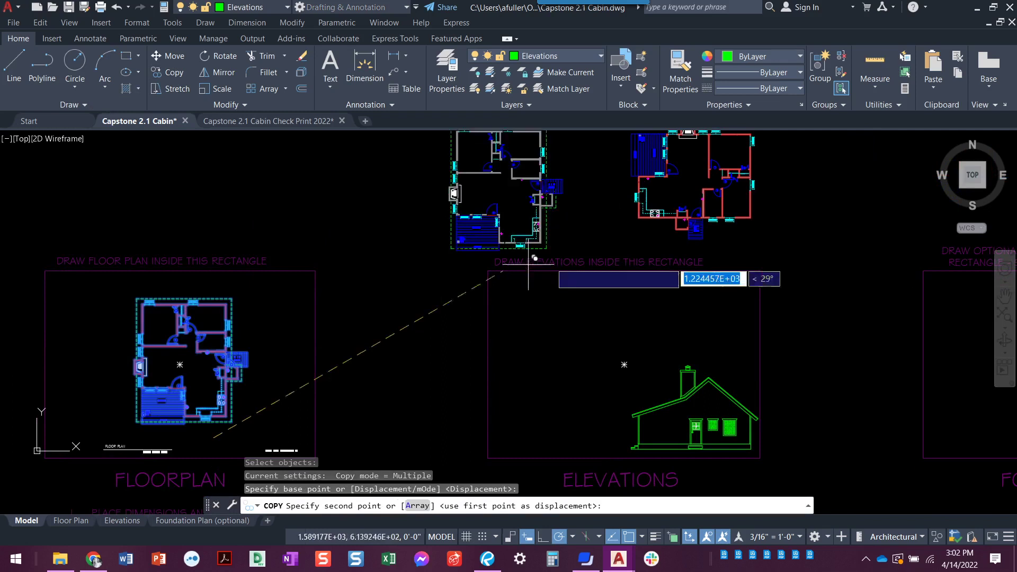
{"action": "scroll", "coordinate": [583, 260], "scroll_direction": "up", "scroll_amount": 3}
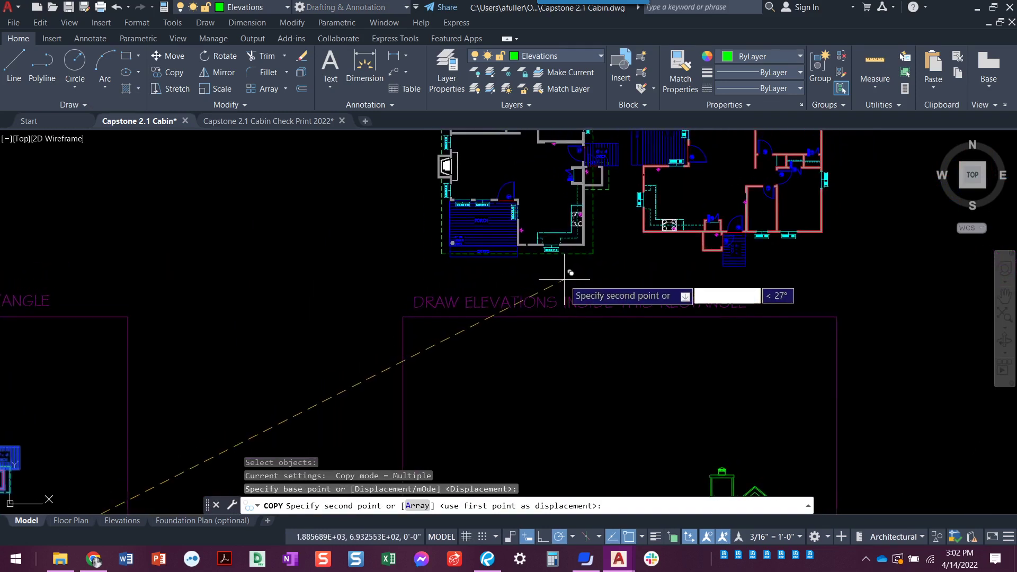
{"action": "left_click", "coordinate": [559, 282]}
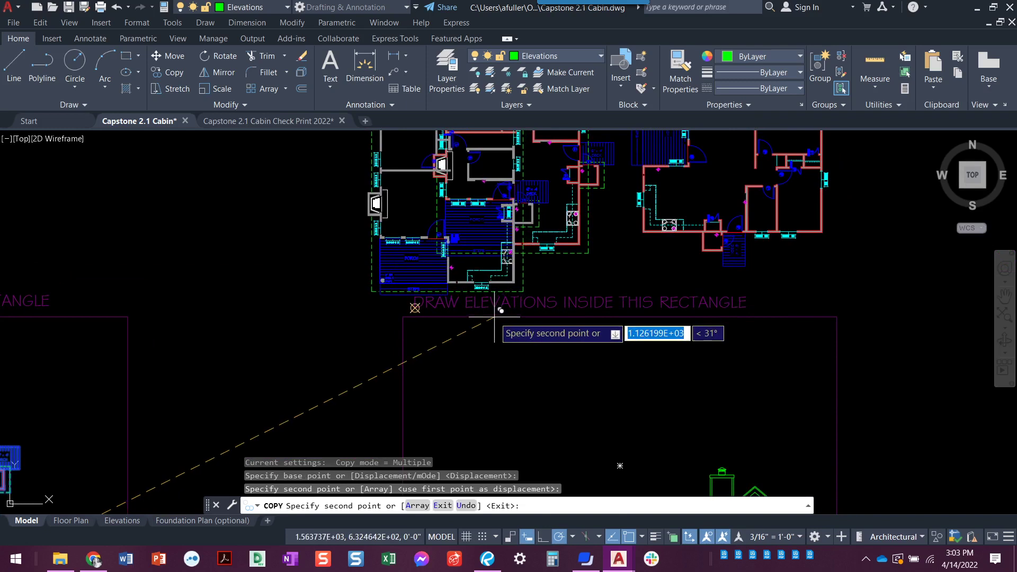
{"action": "key", "text": "Escape"}
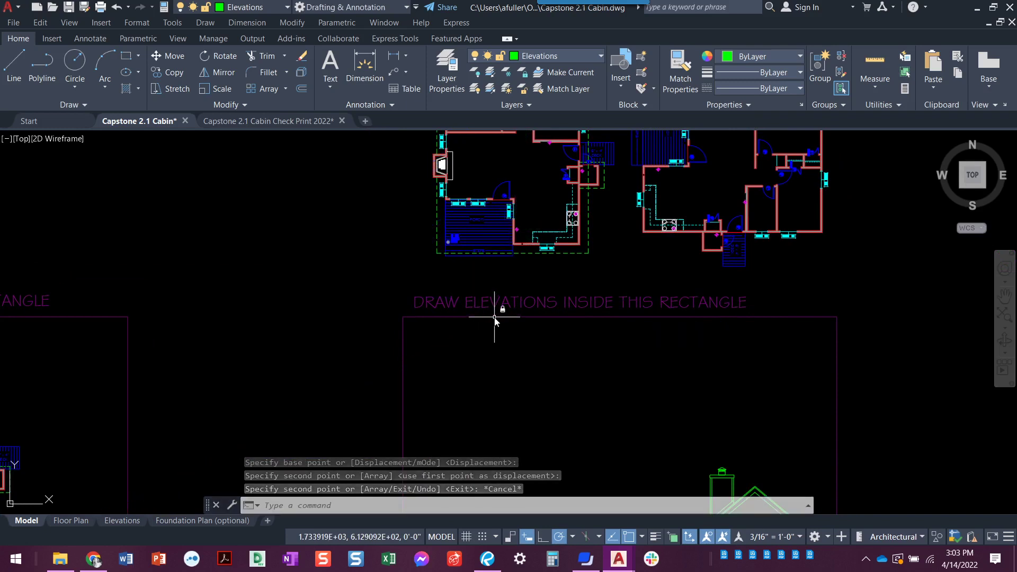
{"action": "scroll", "coordinate": [504, 336], "scroll_direction": "down", "scroll_amount": 2}
{"action": "mouse_move", "coordinate": [492, 349]}
{"action": "middle_mouse_down"}
{"action": "mouse_move", "coordinate": [370, 345]}
{"action": "mouse_move", "coordinate": [341, 293]}
{"action": "middle_mouse_up"}
- Turn on the Construction layer and make it the current layer
{"action": "left_click", "coordinate": [549, 57]}
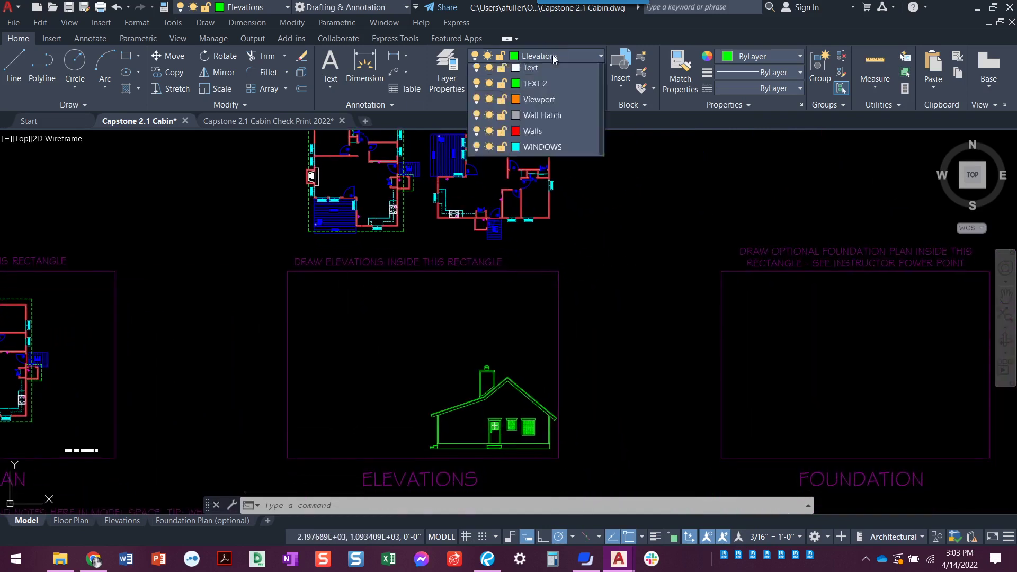
{"action": "left_click", "coordinate": [476, 87]}
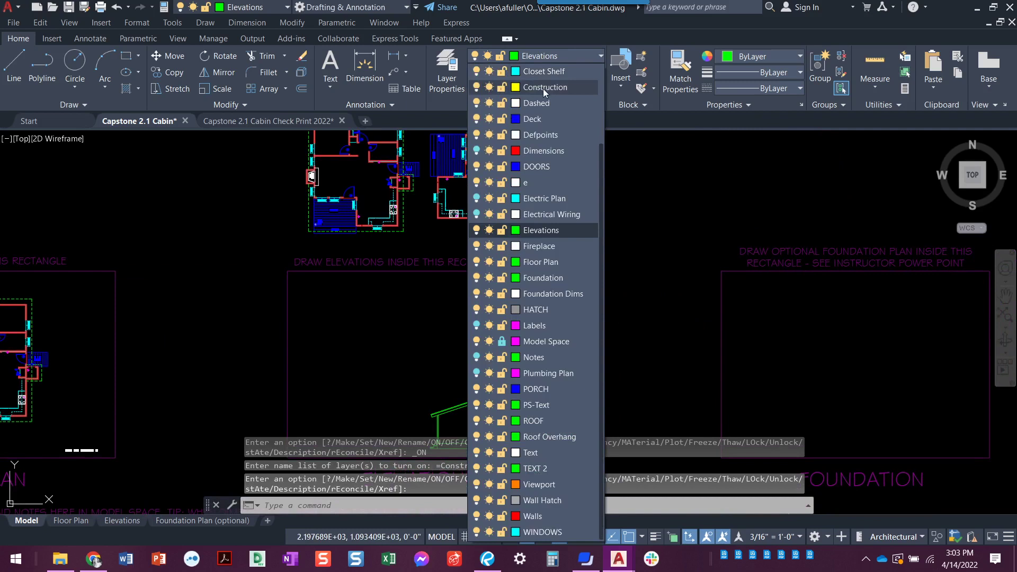
{"action": "left_click", "coordinate": [545, 88]}
- Erase the old yellow construction lines and the stray line at the chimney top
{"action": "left_click", "coordinate": [527, 311]}
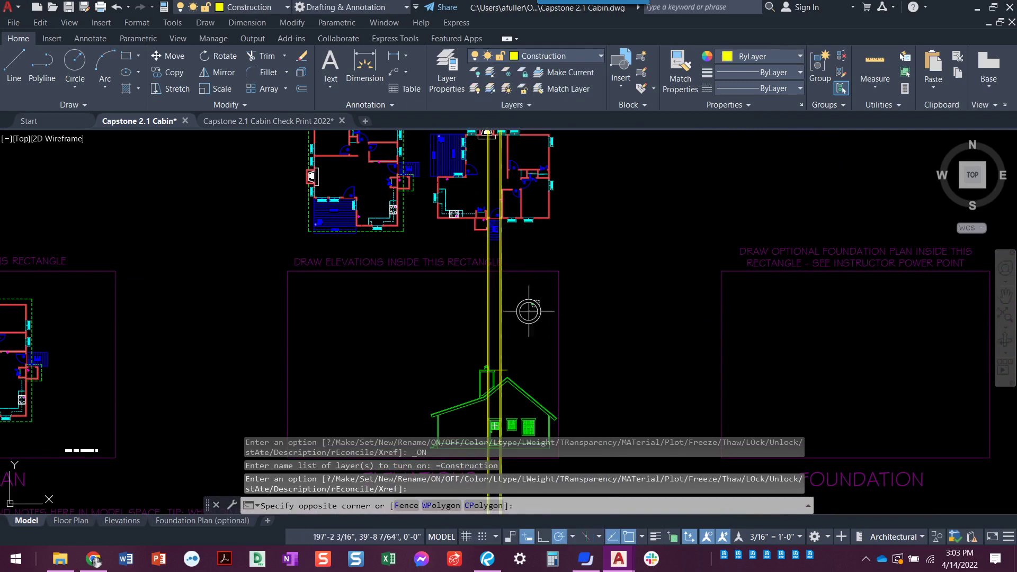
{"action": "left_click", "coordinate": [431, 290]}
{"action": "key", "text": "Delete"}
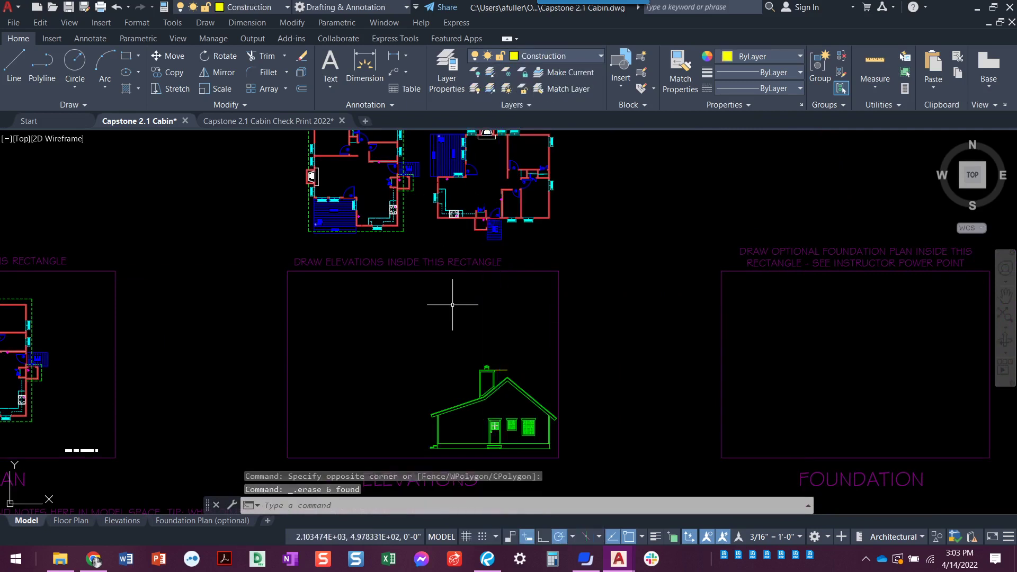
{"action": "scroll", "coordinate": [493, 369], "scroll_direction": "up", "scroll_amount": 4}
{"action": "left_click", "coordinate": [502, 367]}
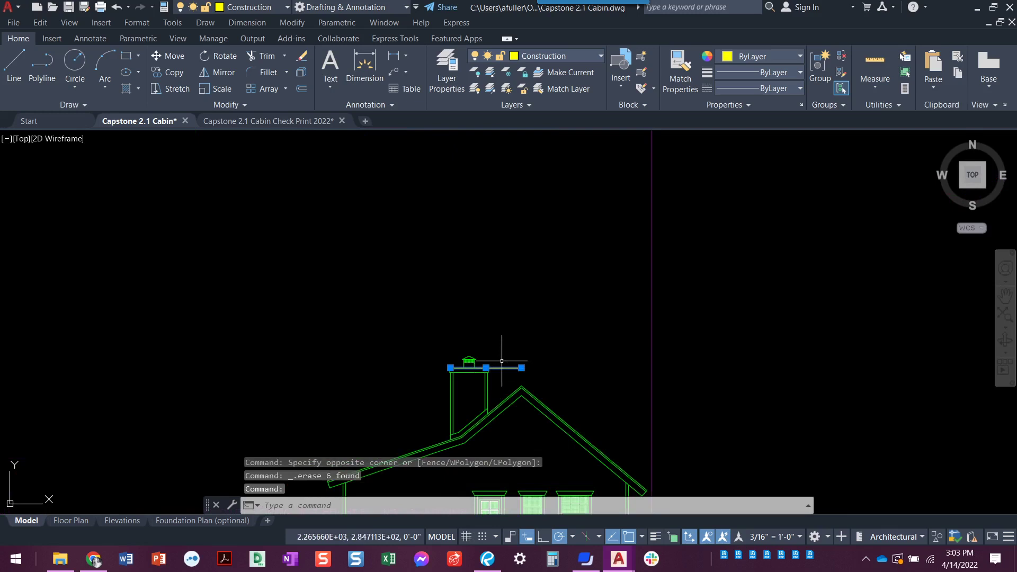
{"action": "key", "text": "Delete"}
{"action": "scroll", "coordinate": [502, 361], "scroll_direction": "down", "scroll_amount": 5}
{"action": "mouse_move", "coordinate": [353, 336]}
{"action": "middle_mouse_down"}
{"action": "mouse_move", "coordinate": [386, 336]}
{"action": "mouse_move", "coordinate": [391, 352]}
{"action": "middle_mouse_up"}
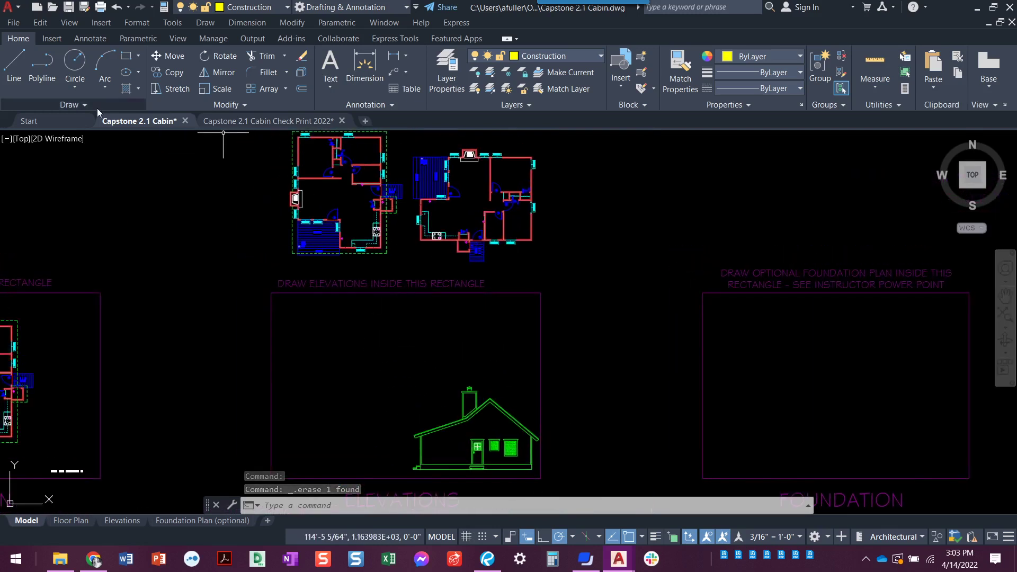
- Draw vertical construction lines through the copied plan's porch corner and opposite outer wall
{"action": "left_click", "coordinate": [70, 105]}
{"action": "left_click", "coordinate": [43, 120]}
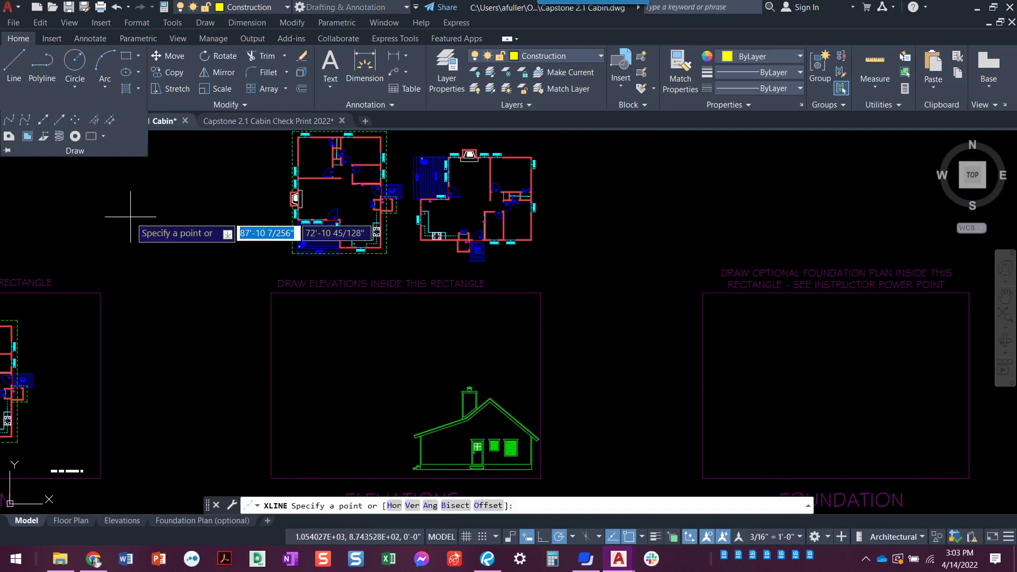
{"action": "type", "text": "v"}
{"action": "key", "text": "Return"}
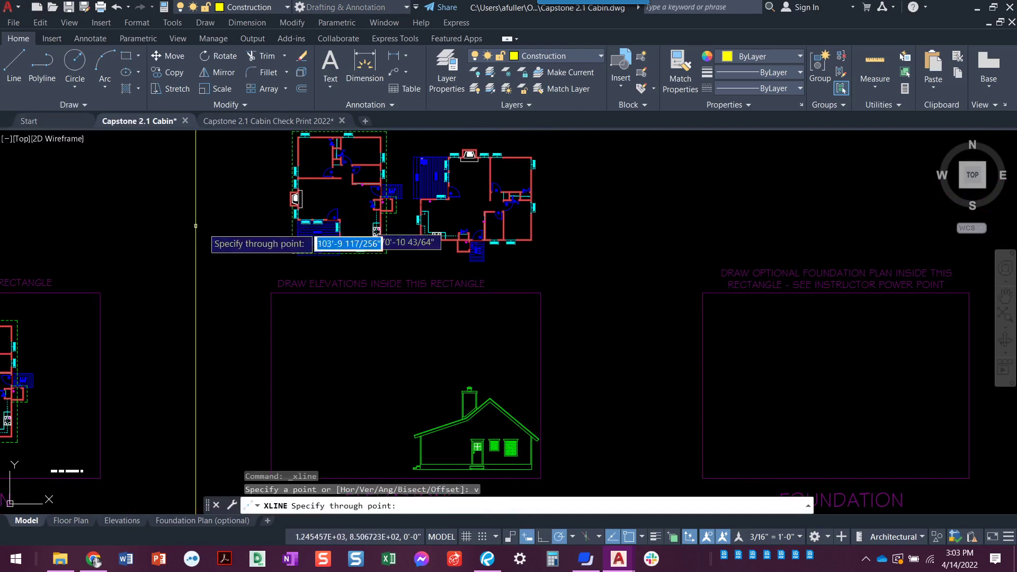
{"action": "scroll", "coordinate": [244, 241], "scroll_direction": "up", "scroll_amount": 2}
{"action": "mouse_move", "coordinate": [243, 241]}
{"action": "middle_mouse_down"}
{"action": "mouse_move", "coordinate": [202, 296]}
{"action": "mouse_move", "coordinate": [113, 344]}
{"action": "middle_mouse_up"}
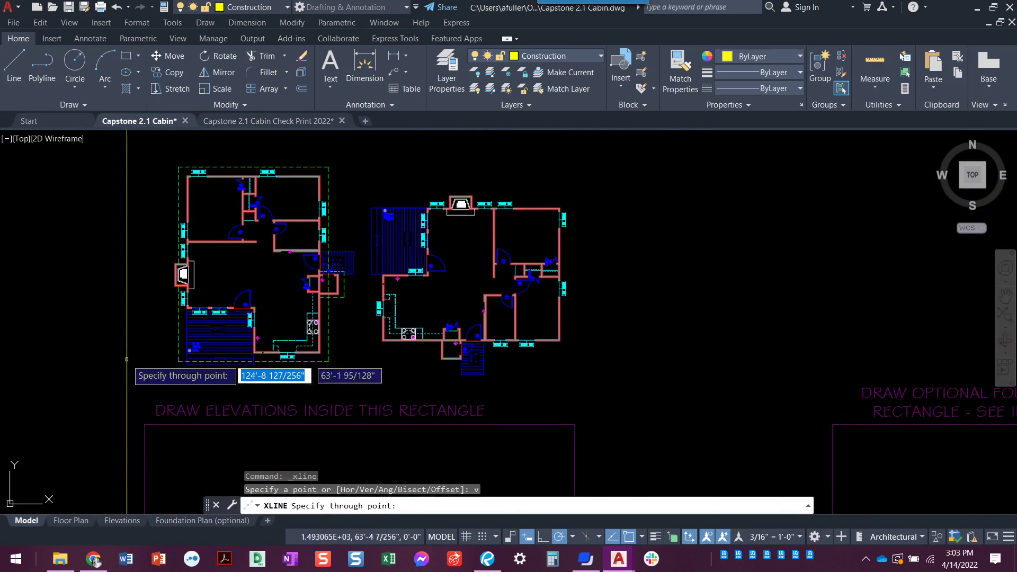
{"action": "scroll", "coordinate": [151, 352], "scroll_direction": "up", "scroll_amount": 4}
{"action": "scroll", "coordinate": [223, 357], "scroll_direction": "down", "scroll_amount": 2}
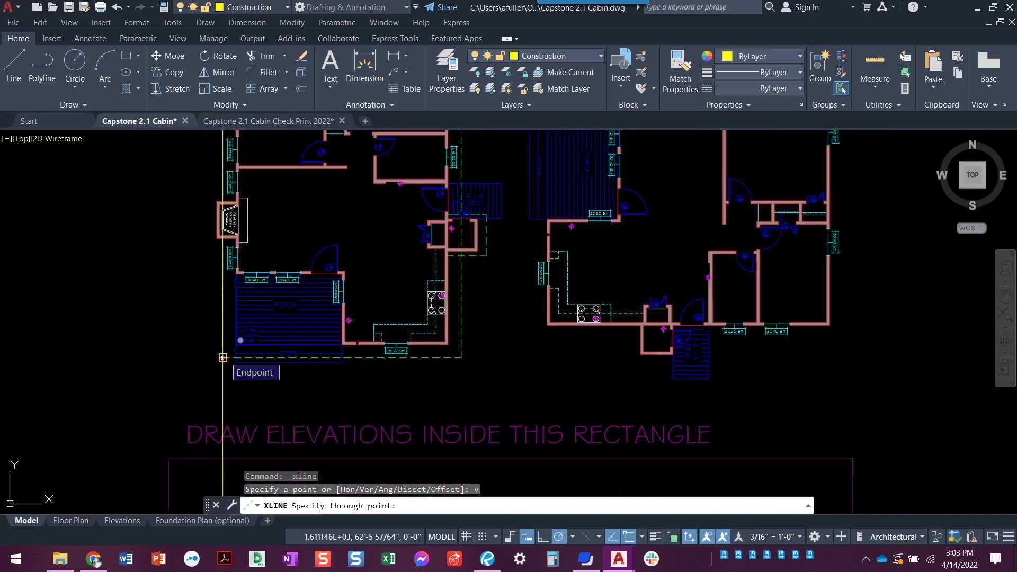
{"action": "left_click", "coordinate": [223, 358]}
{"action": "left_click", "coordinate": [461, 357]}
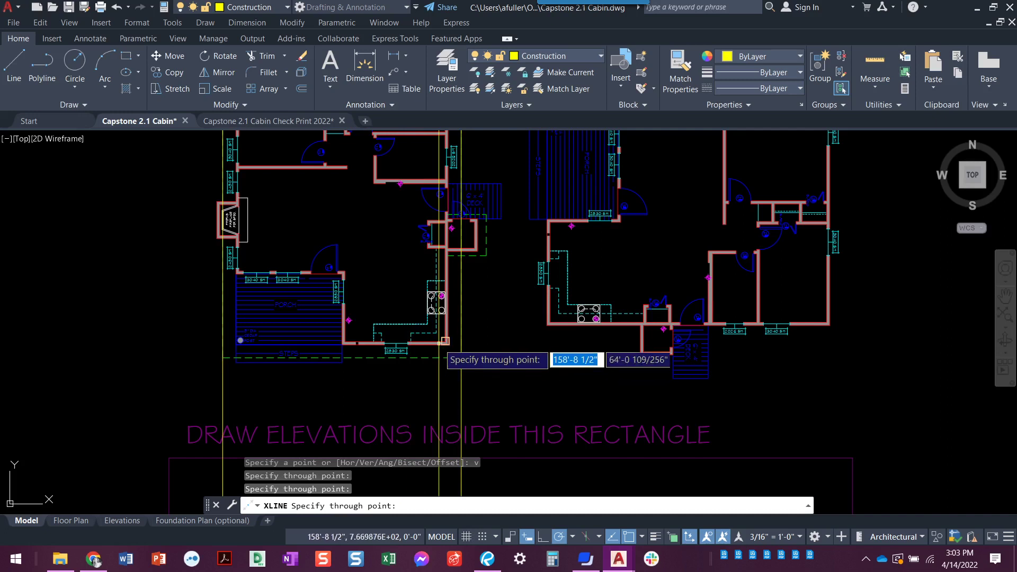
{"action": "scroll", "coordinate": [453, 350], "scroll_direction": "up", "scroll_amount": 5}
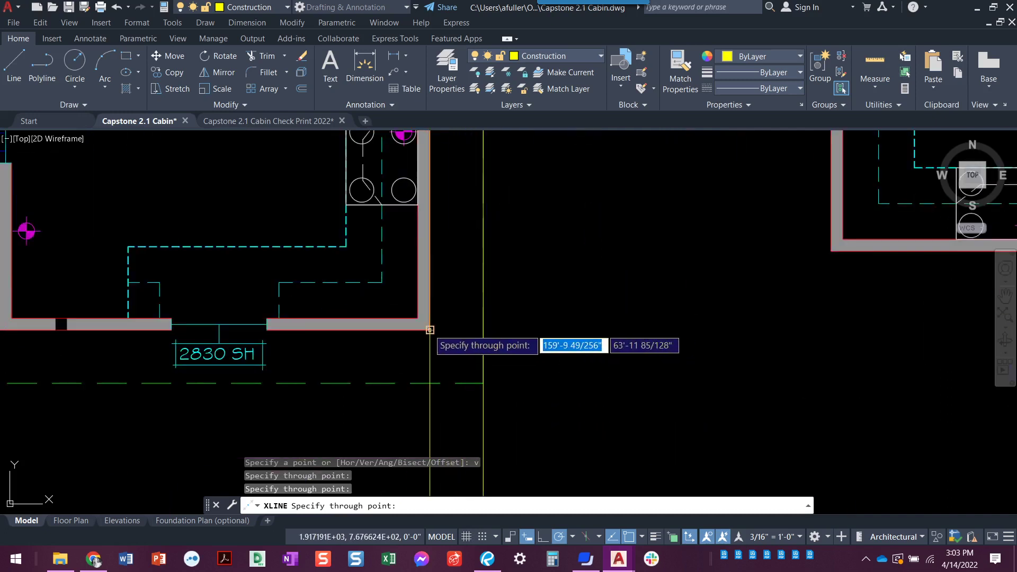
{"action": "scroll", "coordinate": [312, 360], "scroll_direction": "down", "scroll_amount": 5}
{"action": "scroll", "coordinate": [276, 249], "scroll_direction": "up", "scroll_amount": 4}
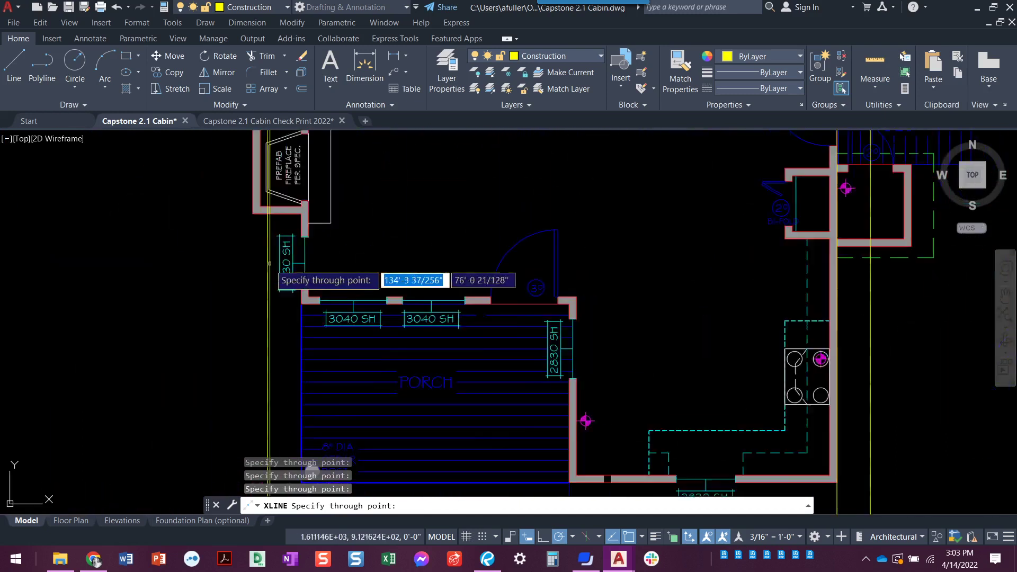
{"action": "scroll", "coordinate": [304, 356], "scroll_direction": "down", "scroll_amount": 6}
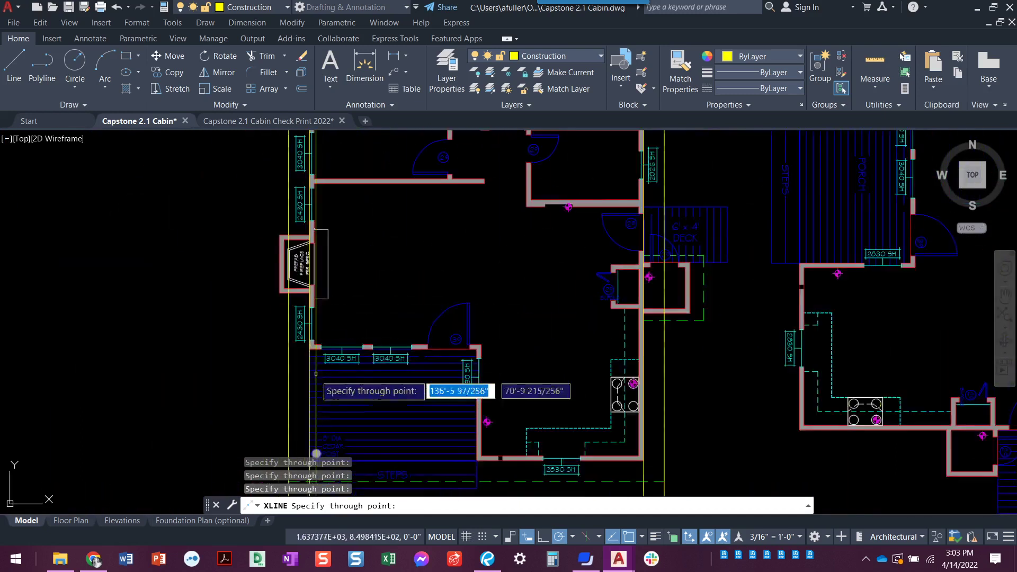
{"action": "key", "text": "Escape"}
{"action": "scroll", "coordinate": [249, 317], "scroll_direction": "down", "scroll_amount": 4}
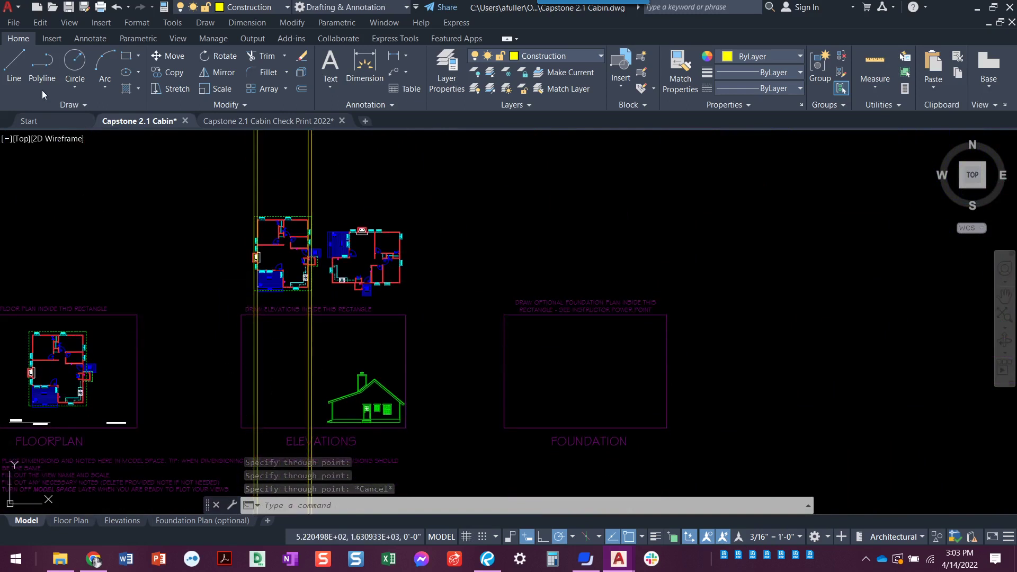
- Draw horizontal construction lines through the side elevation's roof peak and chimney base
{"action": "left_click", "coordinate": [52, 106]}
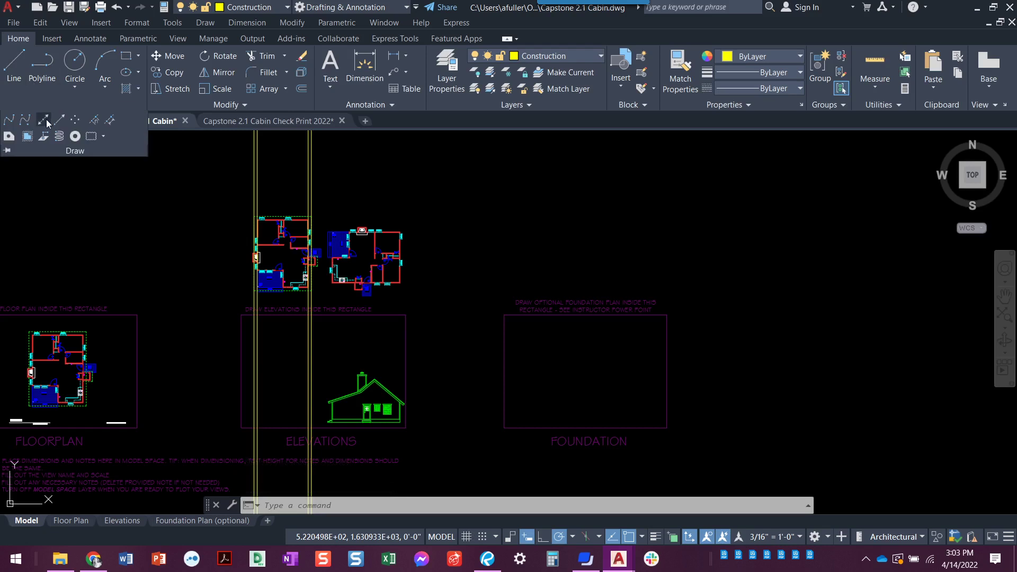
{"action": "left_click", "coordinate": [45, 121]}
{"action": "type", "text": "h"}
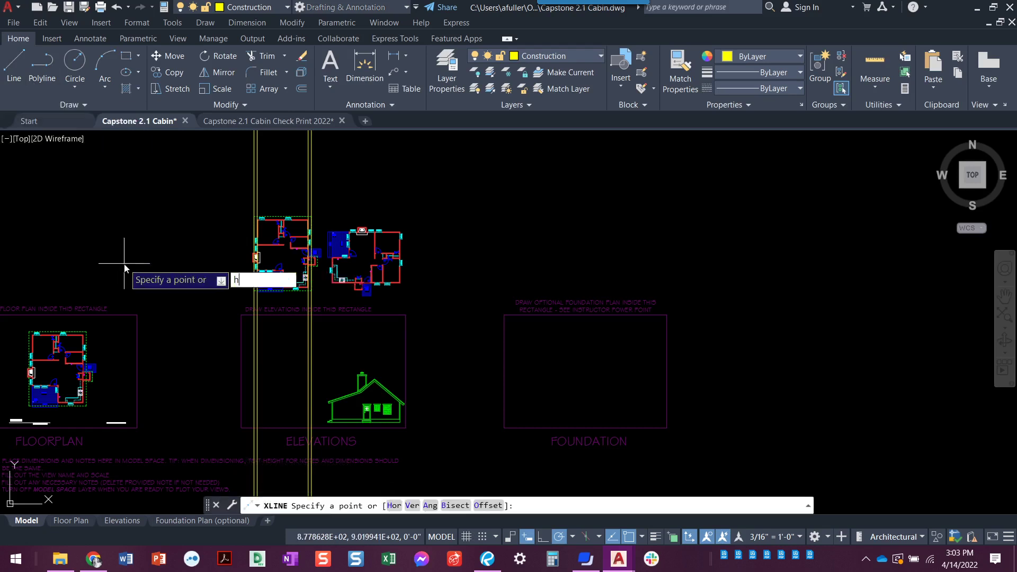
{"action": "key", "text": "Return"}
{"action": "scroll", "coordinate": [349, 389], "scroll_direction": "up", "scroll_amount": 6}
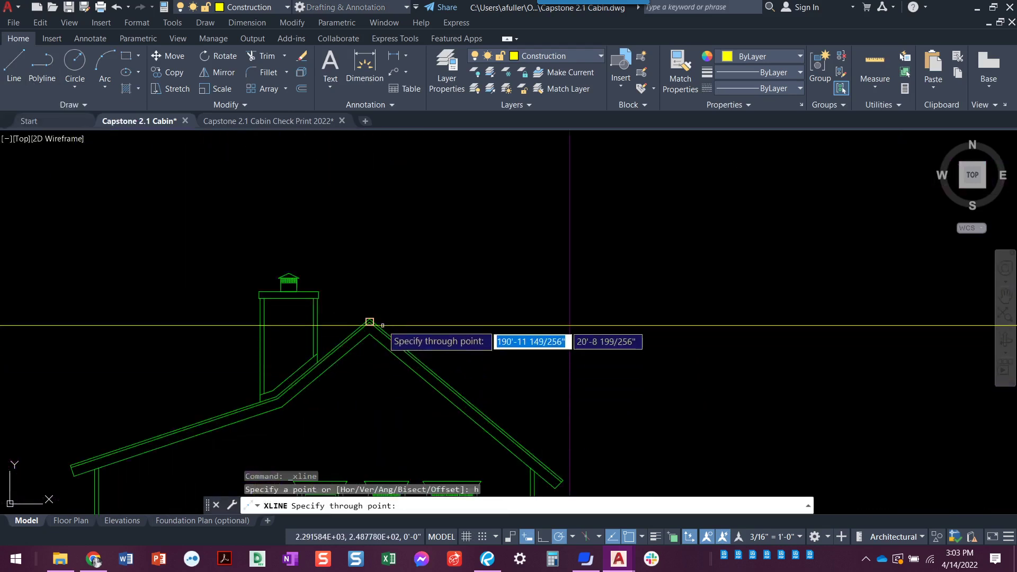
{"action": "left_click", "coordinate": [363, 318]}
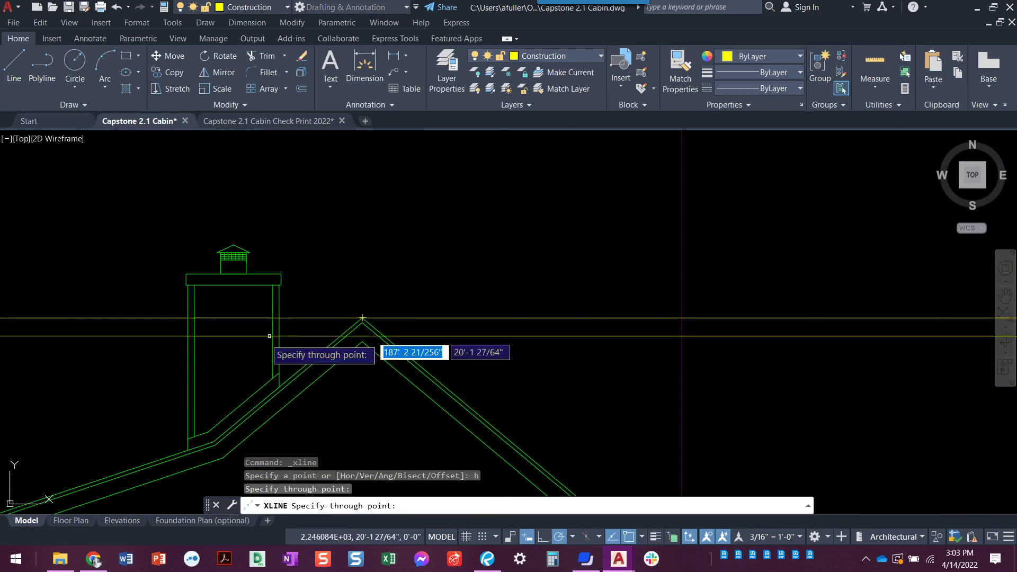
{"action": "left_click", "coordinate": [188, 426]}
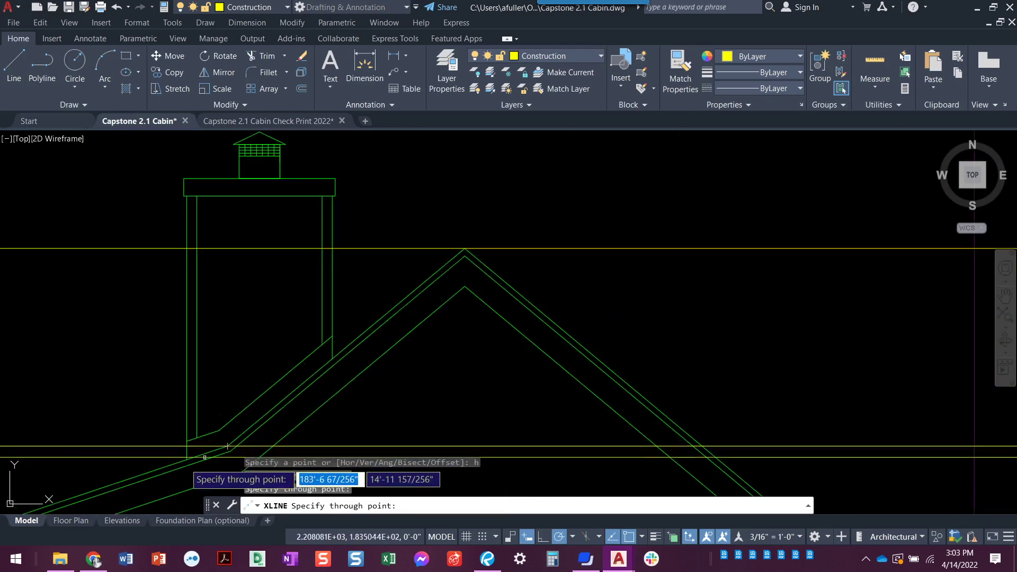
{"action": "scroll", "coordinate": [202, 455], "scroll_direction": "down", "scroll_amount": 3}
{"action": "middle_click_drag", "start_coordinate": [202, 455], "coordinate": [488, 318]}
{"action": "scroll", "coordinate": [281, 402], "scroll_direction": "up", "scroll_amount": 5}
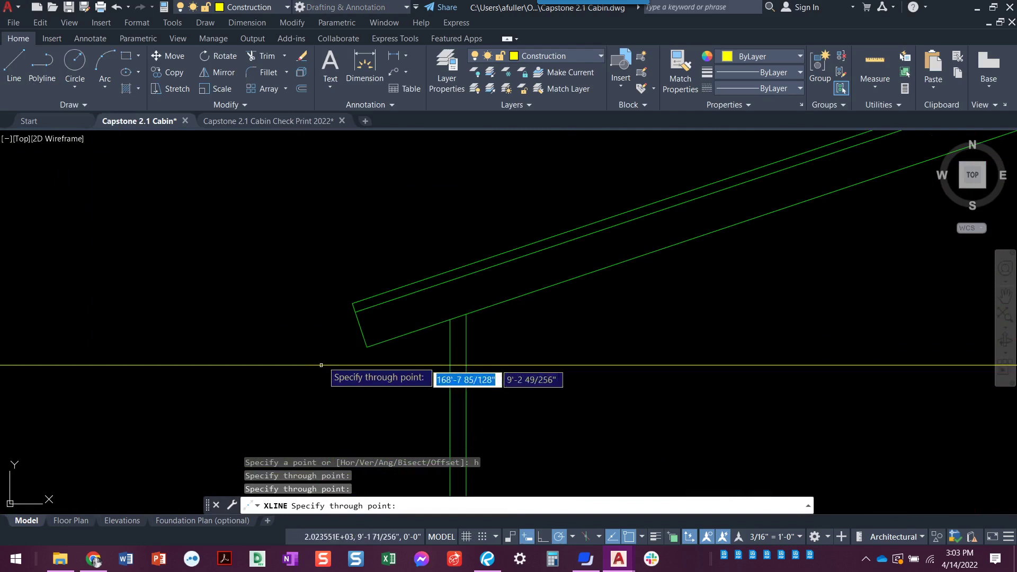
- Add horizontal construction lines at the roof corner, the eave just below, and the step corner
{"action": "left_click", "coordinate": [352, 303]}
{"action": "left_click", "coordinate": [355, 312]}
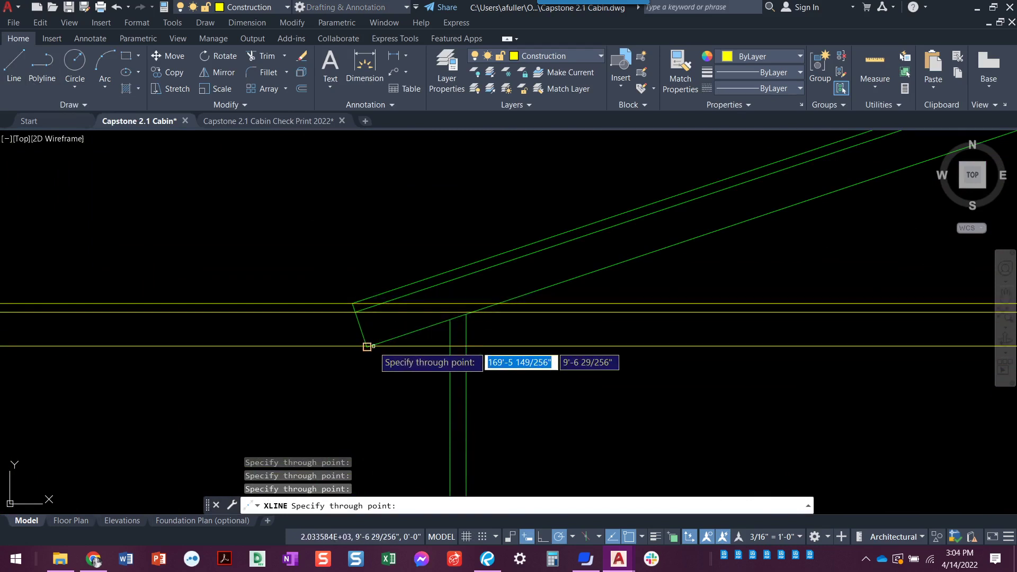
{"action": "scroll", "coordinate": [366, 402], "scroll_direction": "down", "scroll_amount": 6}
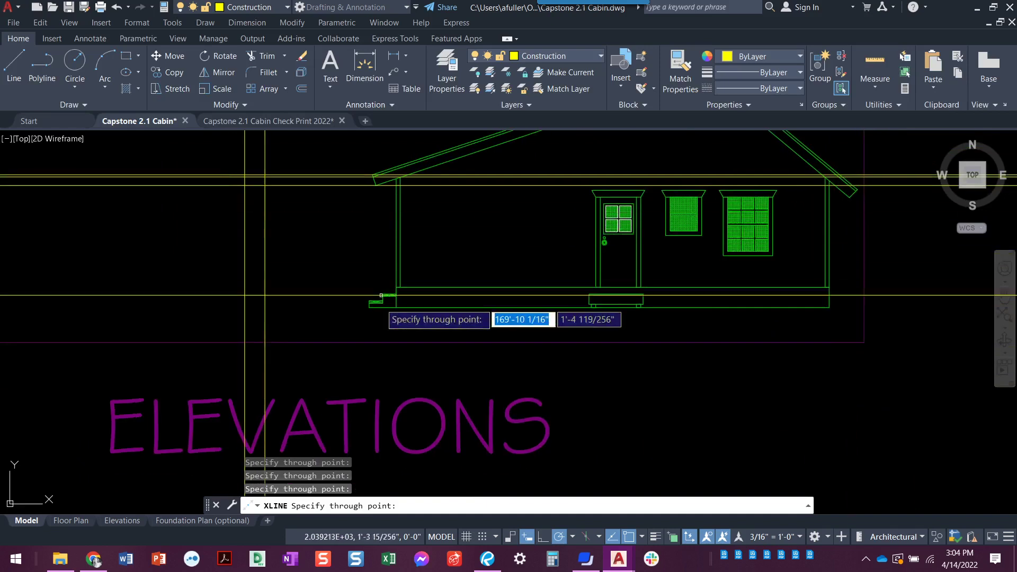
{"action": "scroll", "coordinate": [403, 371], "scroll_direction": "up", "scroll_amount": 4}
{"action": "scroll", "coordinate": [386, 365], "scroll_direction": "down", "scroll_amount": 1}
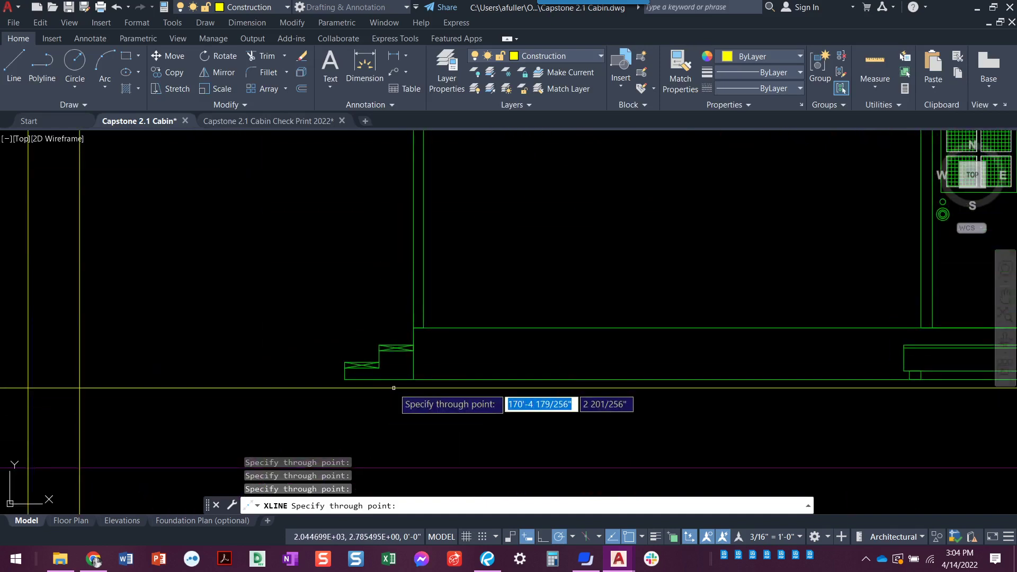
{"action": "scroll", "coordinate": [395, 392], "scroll_direction": "down", "scroll_amount": 1}
{"action": "scroll", "coordinate": [395, 387], "scroll_direction": "up", "scroll_amount": 3}
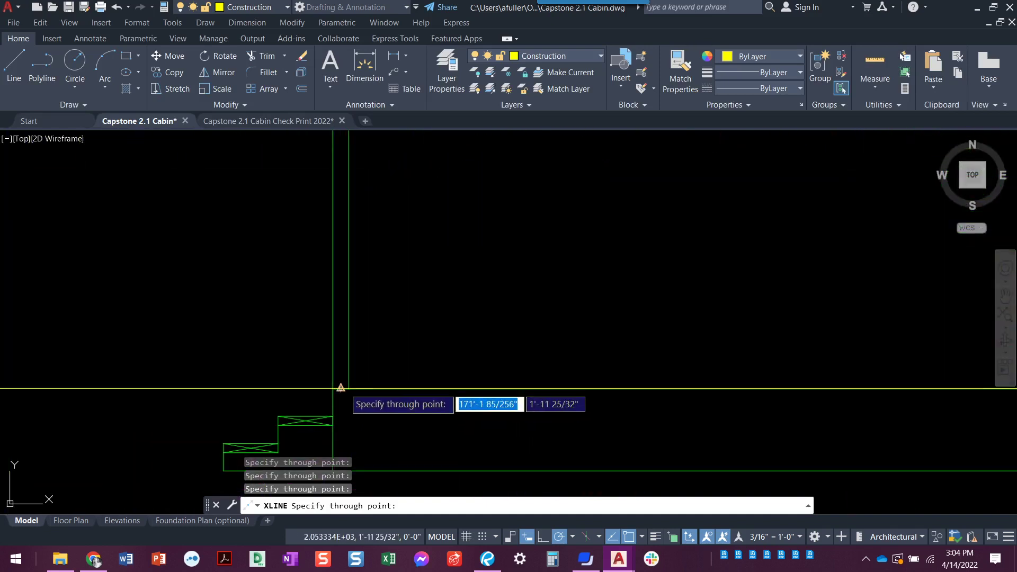
{"action": "left_click", "coordinate": [348, 389]}
{"action": "key", "text": "Return"}
{"action": "scroll", "coordinate": [246, 401], "scroll_direction": "down", "scroll_amount": 5}
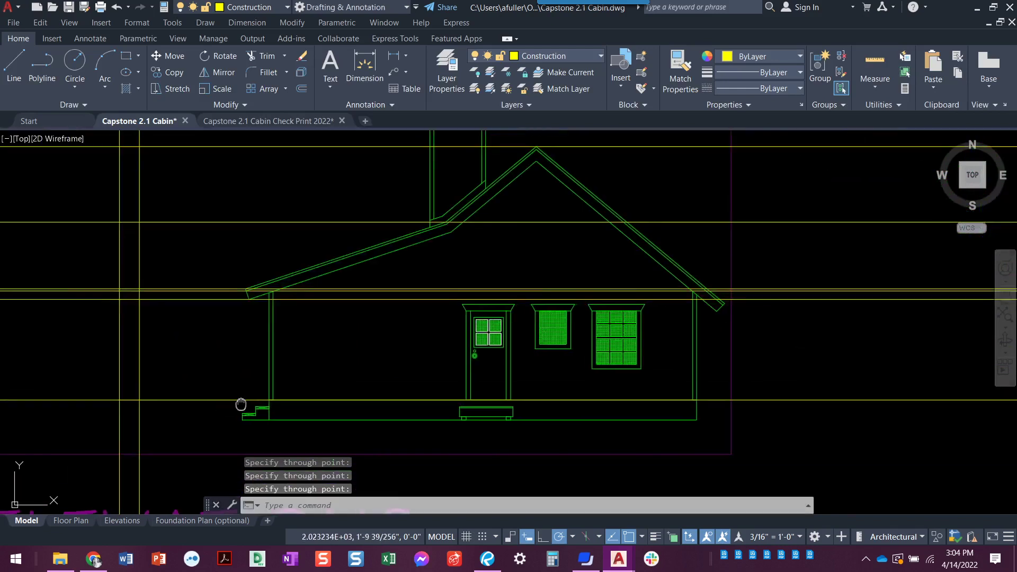
{"action": "middle_click_drag", "start_coordinate": [238, 404], "coordinate": [436, 416]}
{"action": "middle_click_drag", "start_coordinate": [175, 392], "coordinate": [302, 390]}
{"action": "scroll", "coordinate": [432, 393], "scroll_direction": "down", "scroll_amount": 2}
{"action": "middle_click_drag", "start_coordinate": [365, 391], "coordinate": [352, 382]}
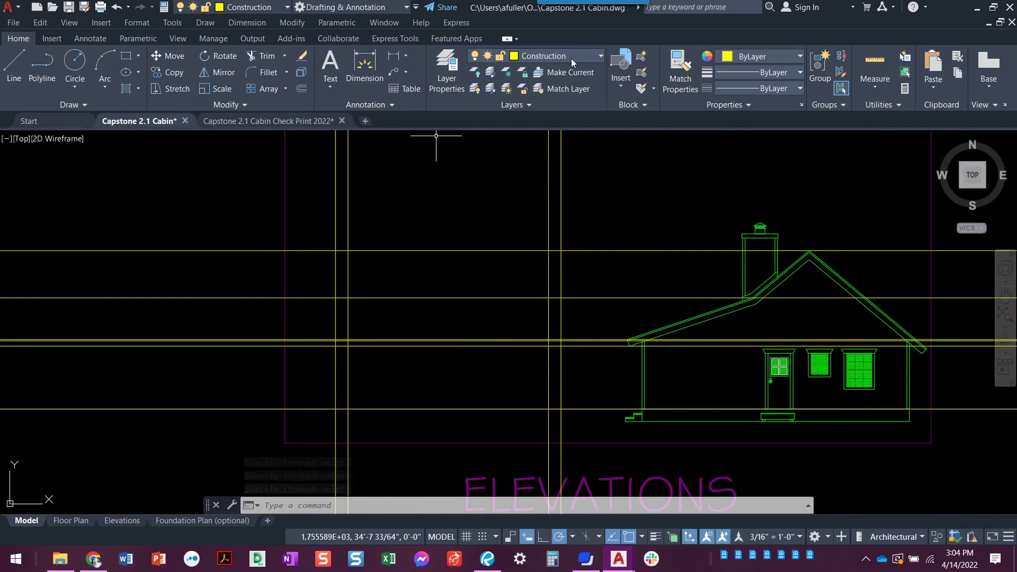
- Make Elevations the current layer and draw the roof box rectangle between construction-line intersections
{"action": "left_click", "coordinate": [549, 55]}
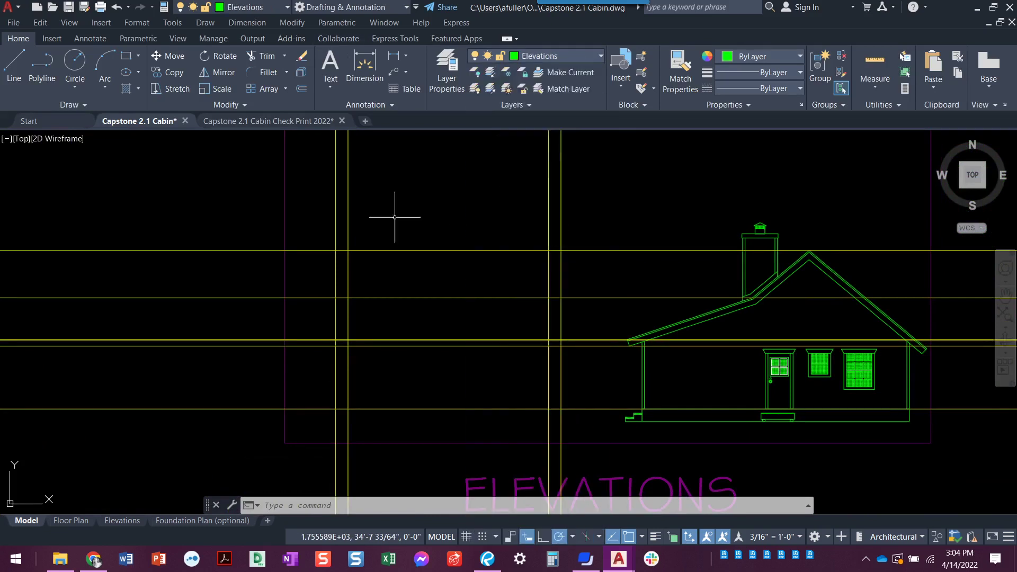
{"action": "left_click", "coordinate": [541, 229]}
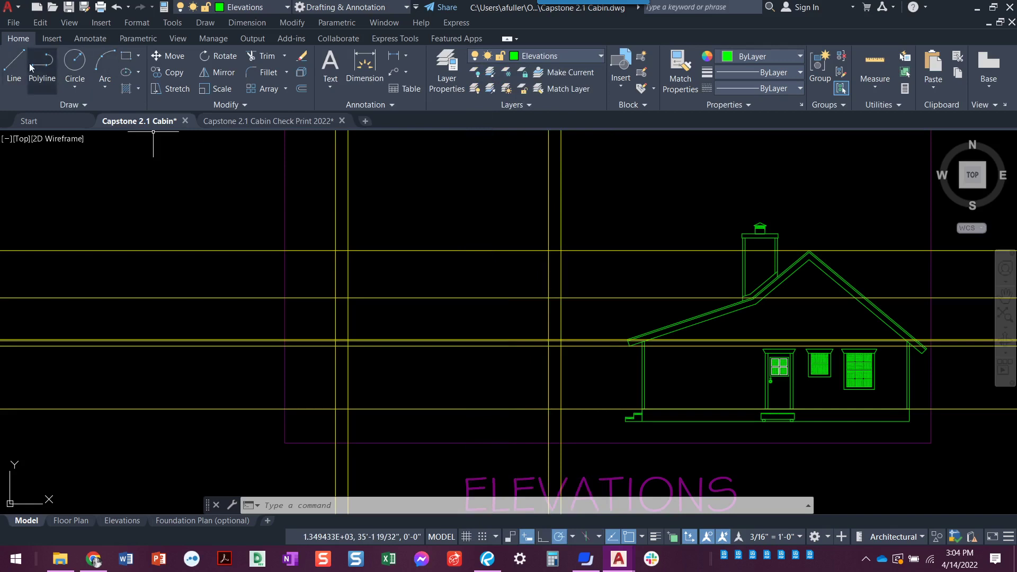
{"action": "left_click", "coordinate": [126, 55]}
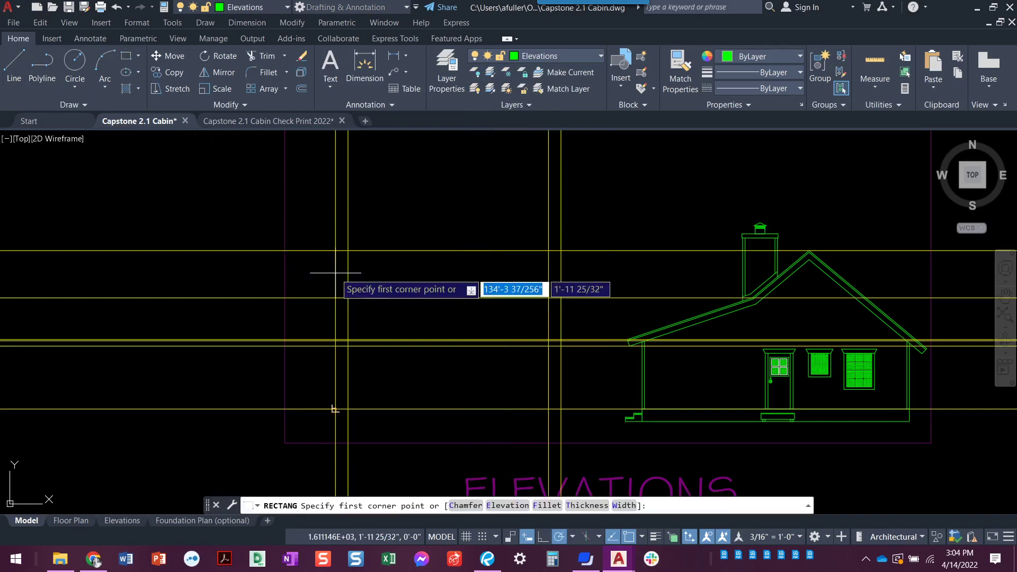
{"action": "scroll", "coordinate": [336, 275], "scroll_direction": "up", "scroll_amount": 2}
{"action": "middle_click_drag", "start_coordinate": [334, 262], "coordinate": [260, 252]}
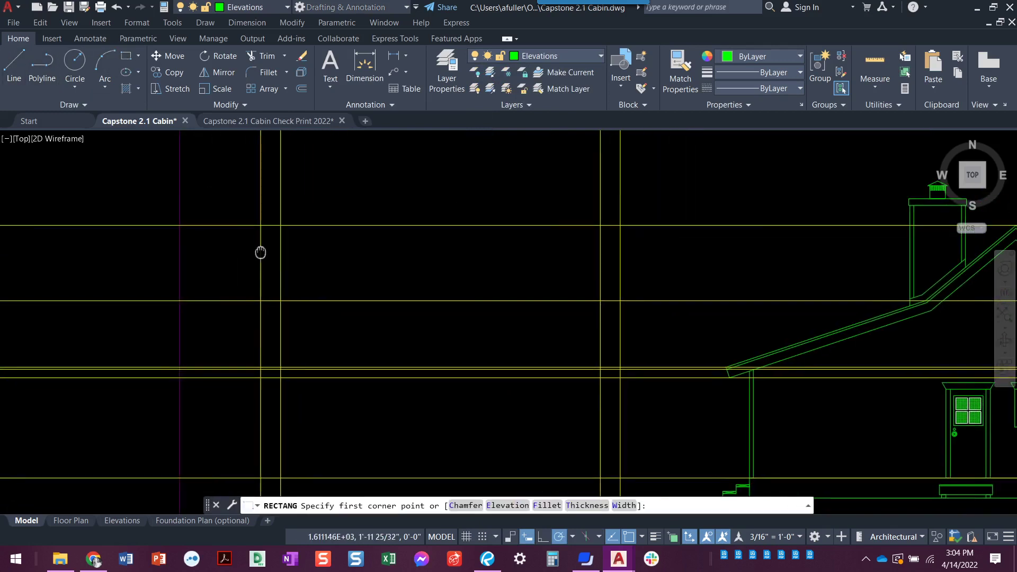
{"action": "left_click", "coordinate": [261, 226]}
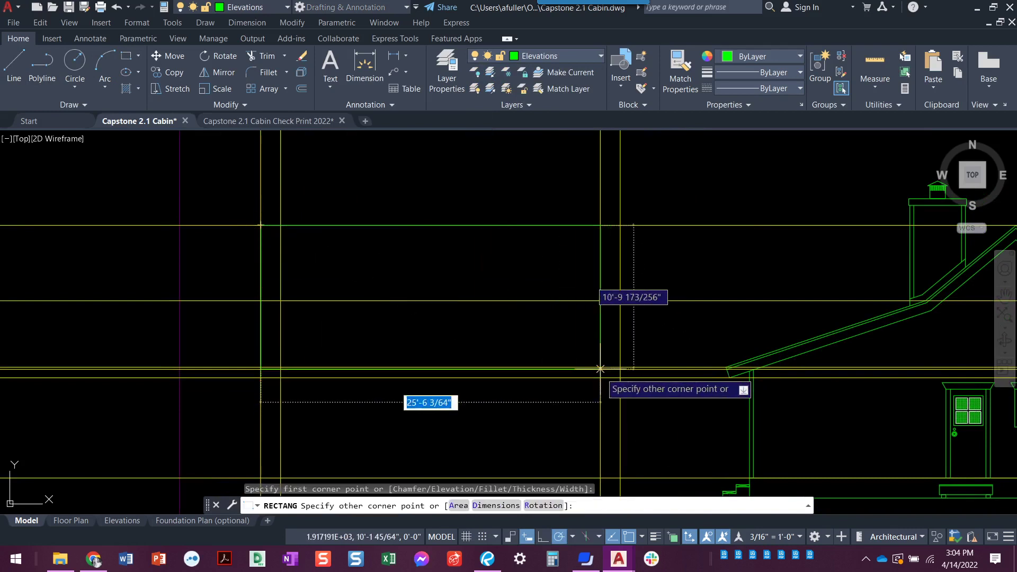
{"action": "left_click", "coordinate": [620, 378]}
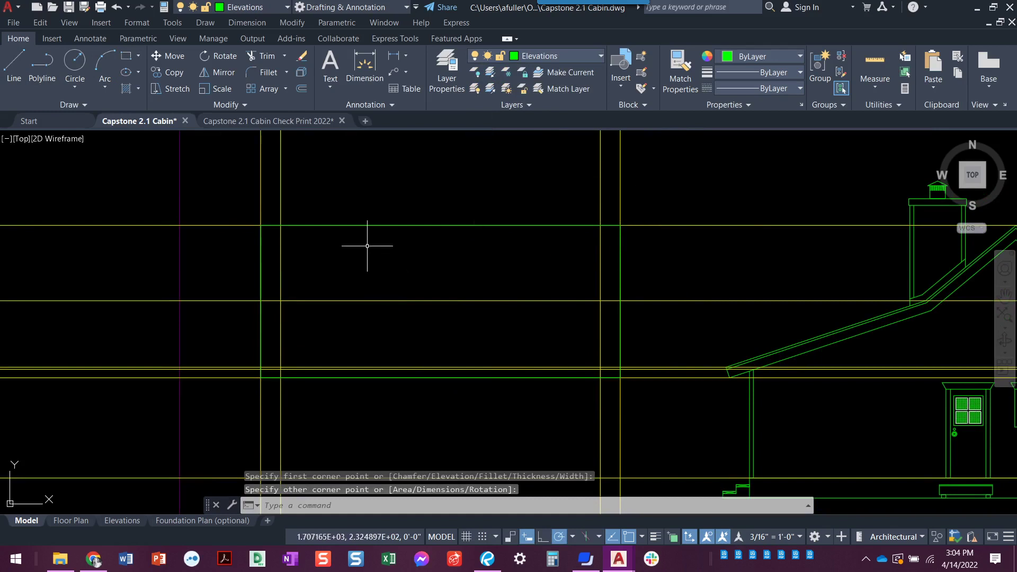
{"action": "middle_click_drag", "start_coordinate": [391, 329], "coordinate": [320, 300]}
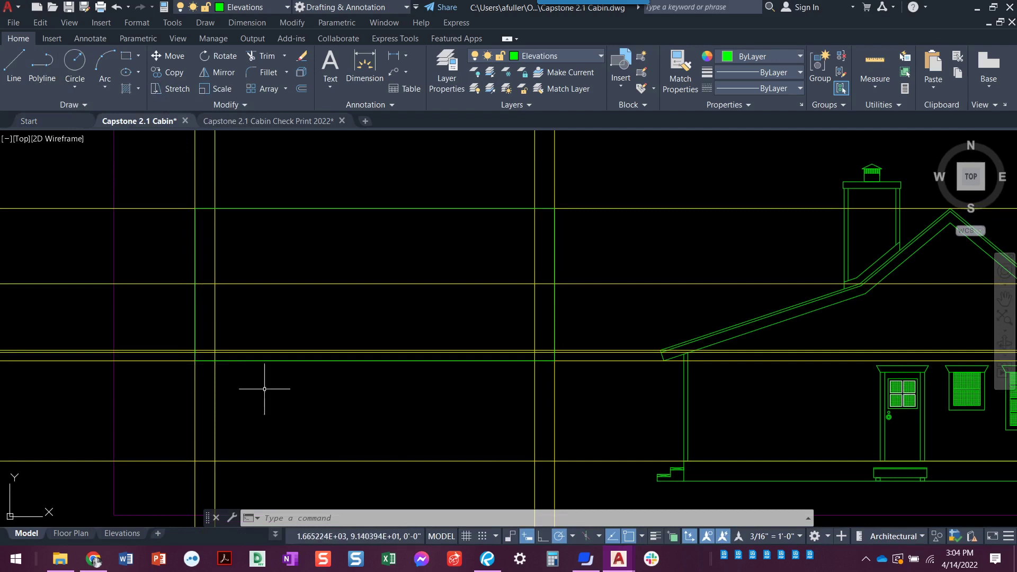
- Draw the wall box rectangle below the roof box between construction-line intersections
{"action": "left_click", "coordinate": [126, 63]}
{"action": "left_click", "coordinate": [216, 361]}
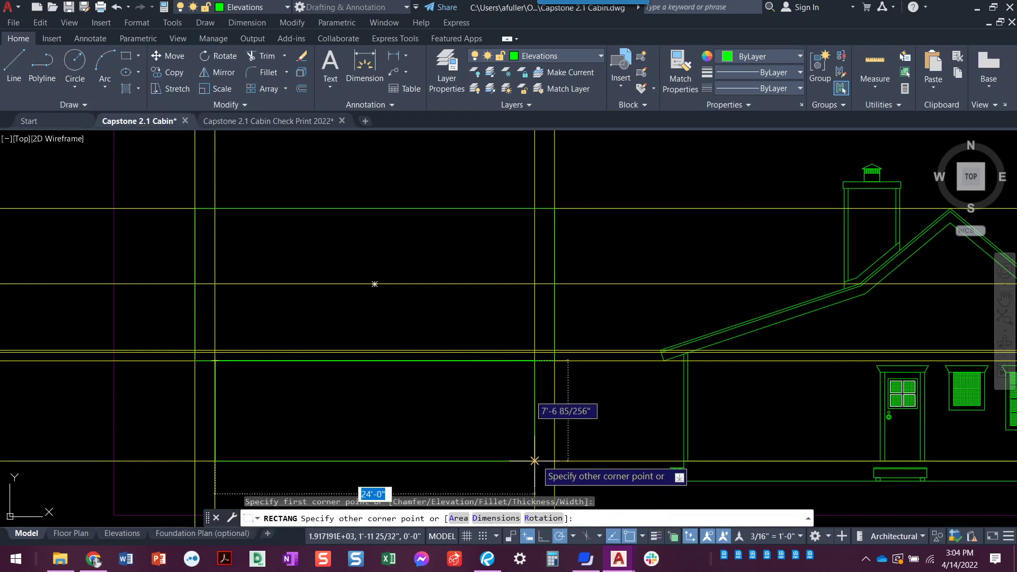
{"action": "left_click", "coordinate": [535, 461]}
{"action": "key", "text": "Return"}
{"action": "key", "text": "Escape"}
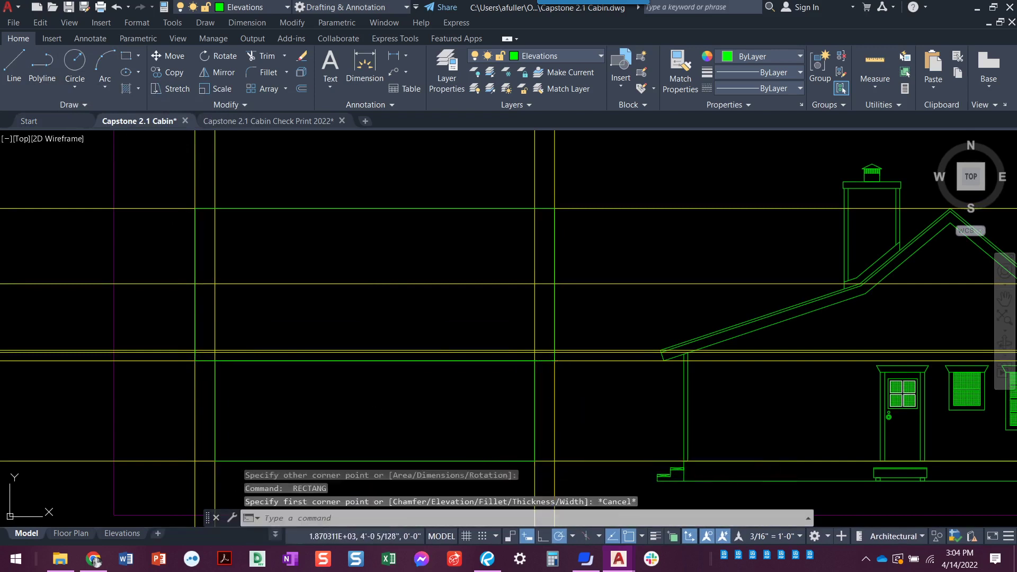
{"action": "key", "text": "Escape"}
{"action": "key", "text": "Escape"}
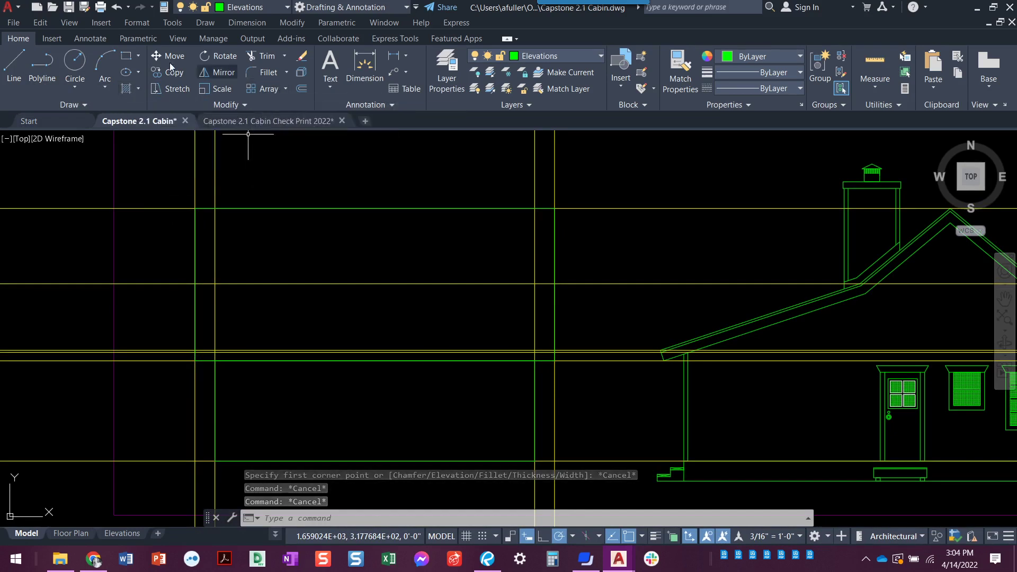
- Draw a horizontal line across the roof box between the right and left intersections
{"action": "left_click", "coordinate": [13, 67]}
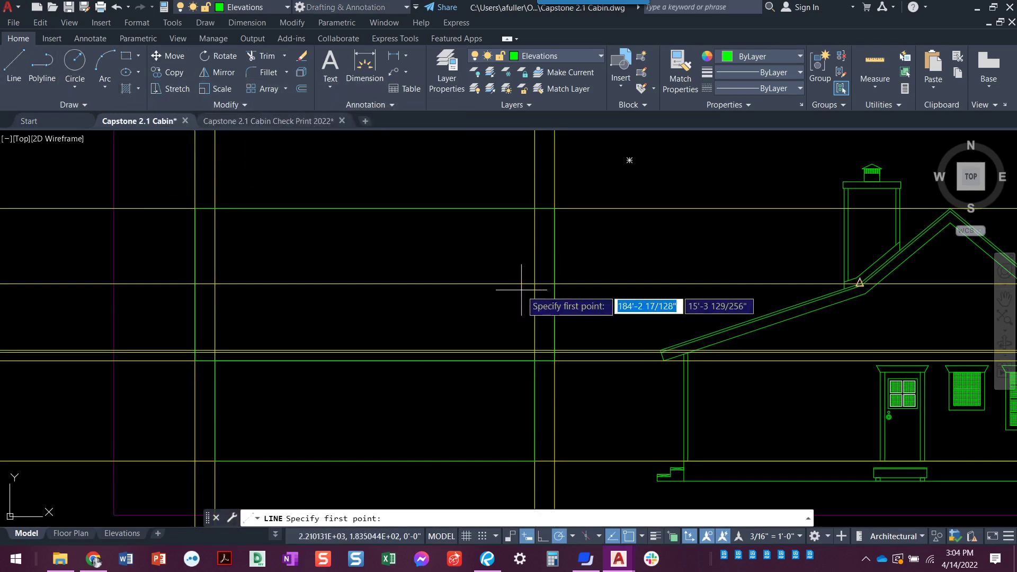
{"action": "left_click", "coordinate": [554, 284]}
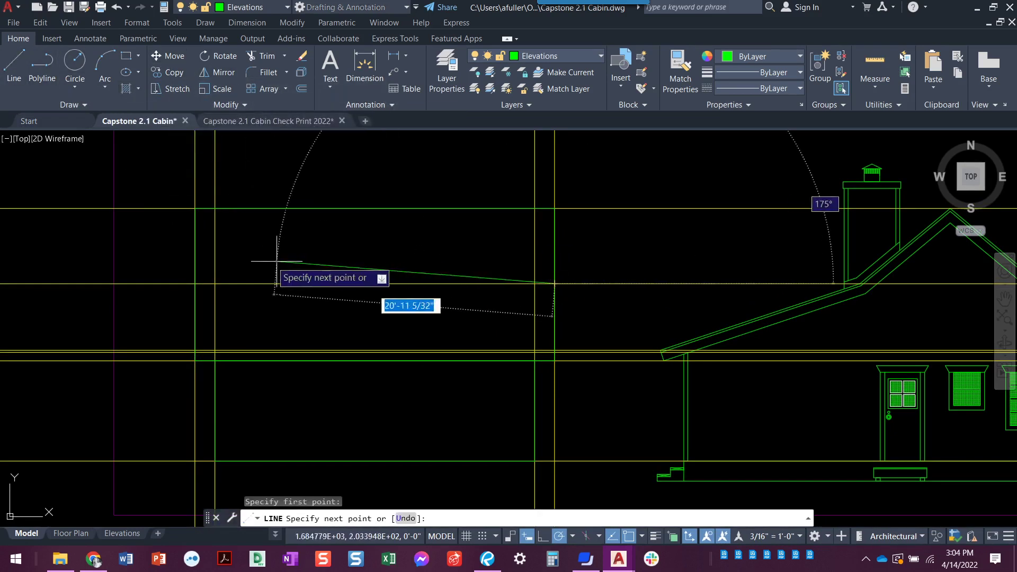
{"action": "left_click", "coordinate": [195, 284]}
{"action": "key", "text": "Return"}
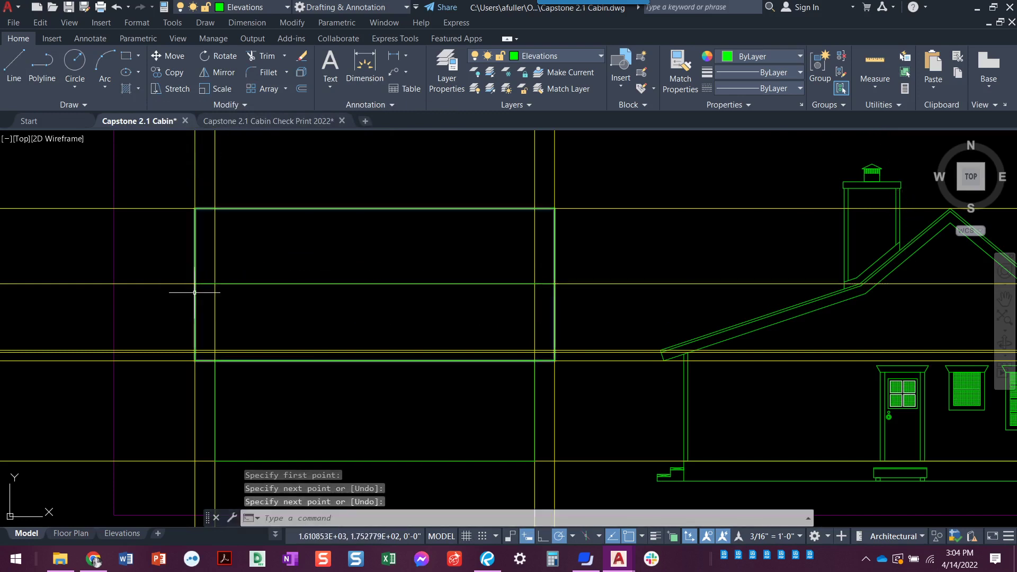
- Copy that horizontal line down to the lower construction-line intersection
{"action": "left_click", "coordinate": [184, 76]}
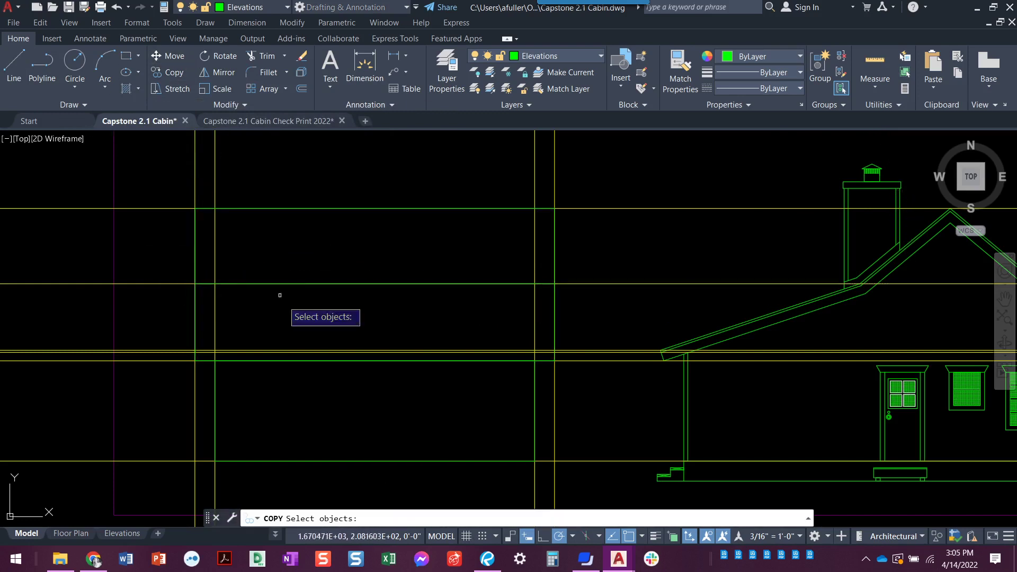
{"action": "left_click", "coordinate": [302, 282]}
{"action": "key", "text": "Return"}
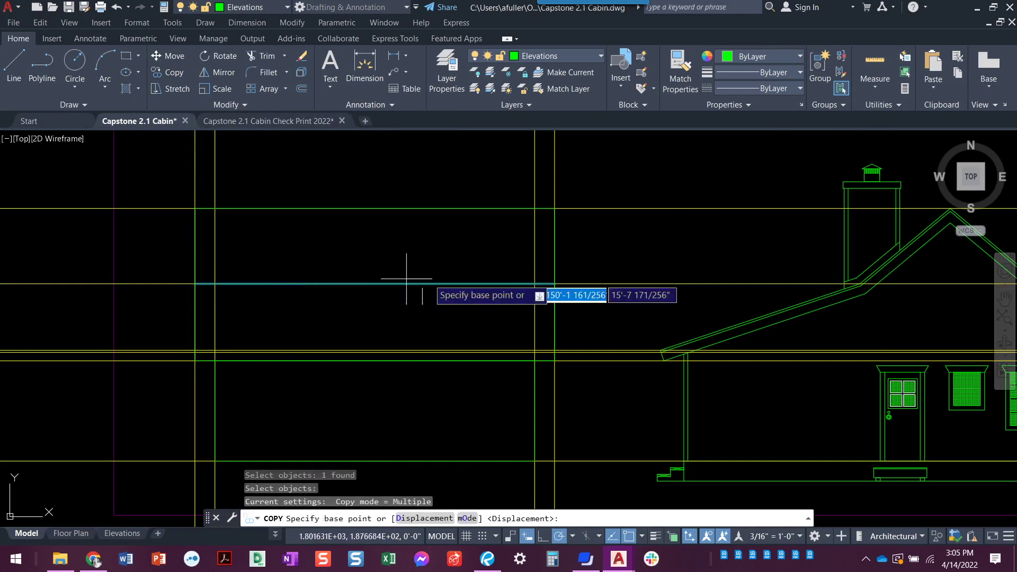
{"action": "scroll", "coordinate": [545, 291], "scroll_direction": "up", "scroll_amount": 4}
{"action": "left_click", "coordinate": [564, 253]}
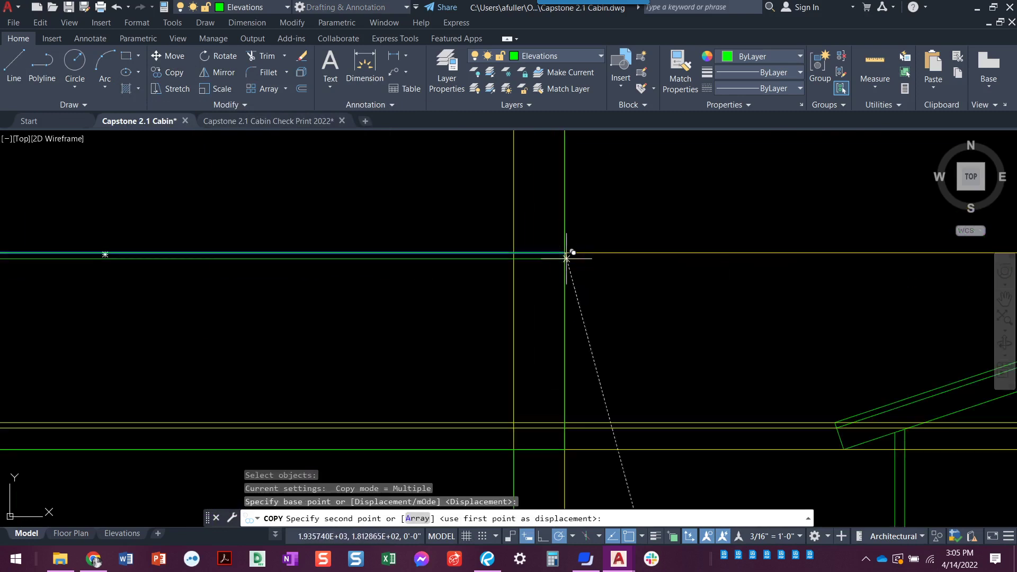
{"action": "scroll", "coordinate": [561, 416], "scroll_direction": "up", "scroll_amount": 5}
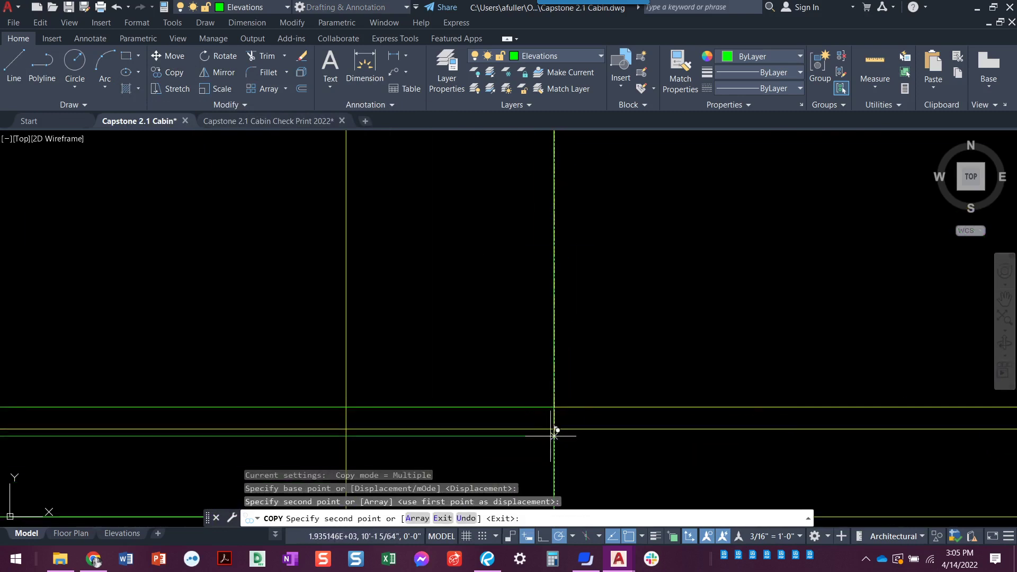
{"action": "left_click", "coordinate": [554, 428]}
{"action": "key", "text": "Return"}
{"action": "scroll", "coordinate": [516, 430], "scroll_direction": "down", "scroll_amount": 3}
{"action": "scroll", "coordinate": [517, 430], "scroll_direction": "down", "scroll_amount": 3}
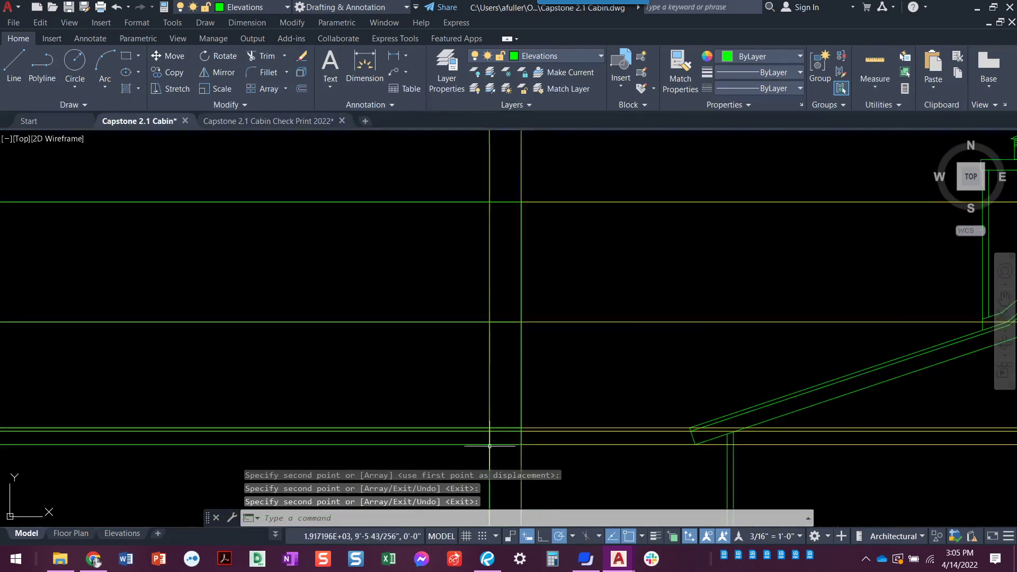
{"action": "key", "text": "Escape"}
- Switch off the Construction layer's lightbulb and centre the front elevation outline in view
{"action": "middle_click_drag", "start_coordinate": [430, 451], "coordinate": [455, 404]}
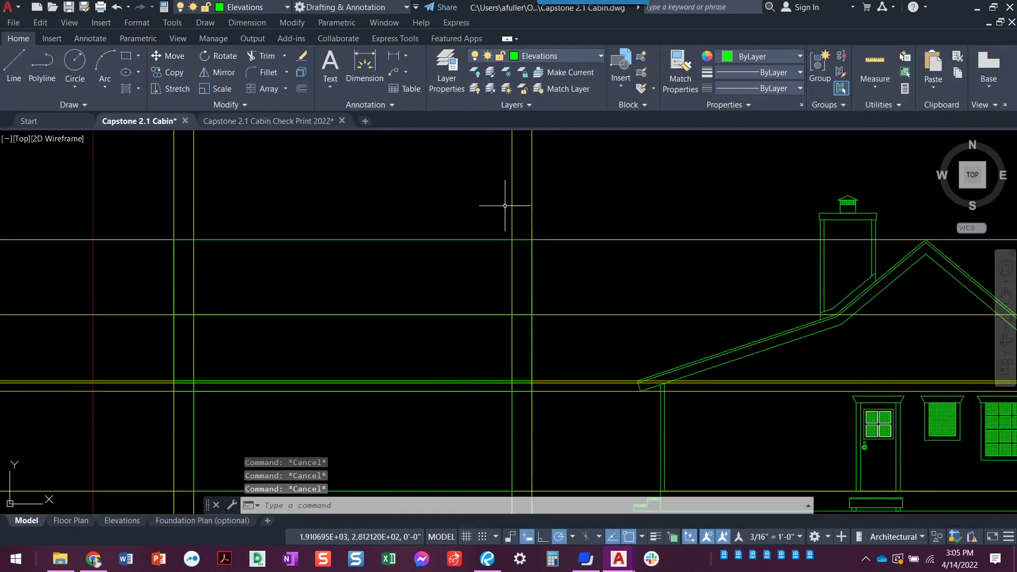
{"action": "left_click", "coordinate": [545, 57]}
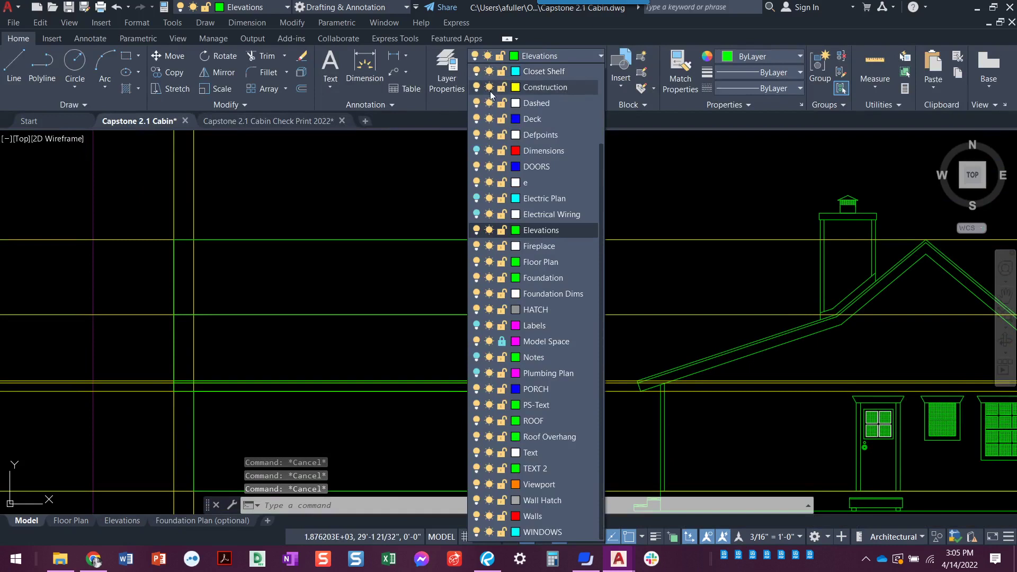
{"action": "left_click", "coordinate": [476, 87]}
{"action": "left_click", "coordinate": [399, 189]}
{"action": "key", "text": "Escape"}
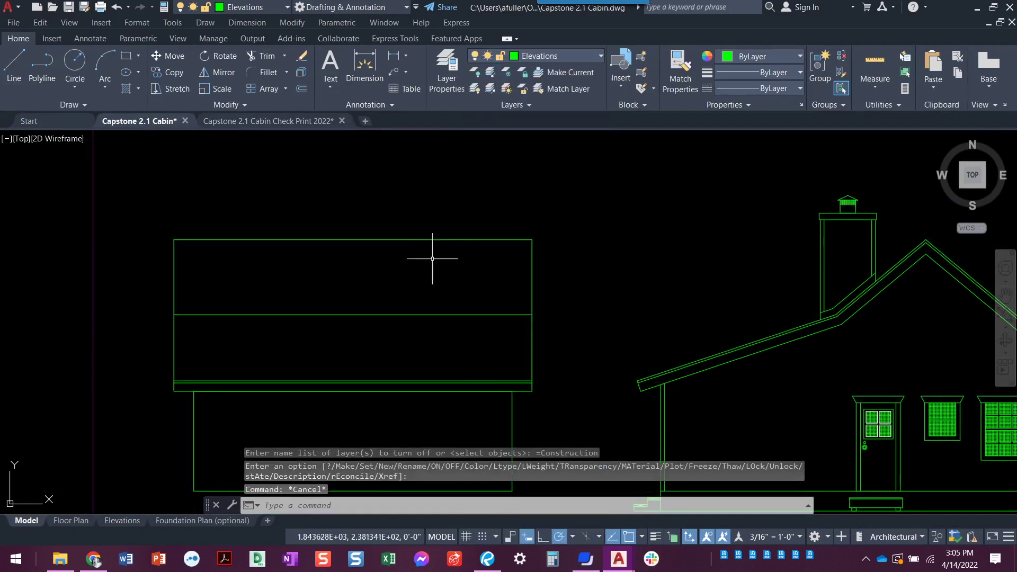
{"action": "middle_click_drag", "start_coordinate": [437, 286], "coordinate": [417, 251]}
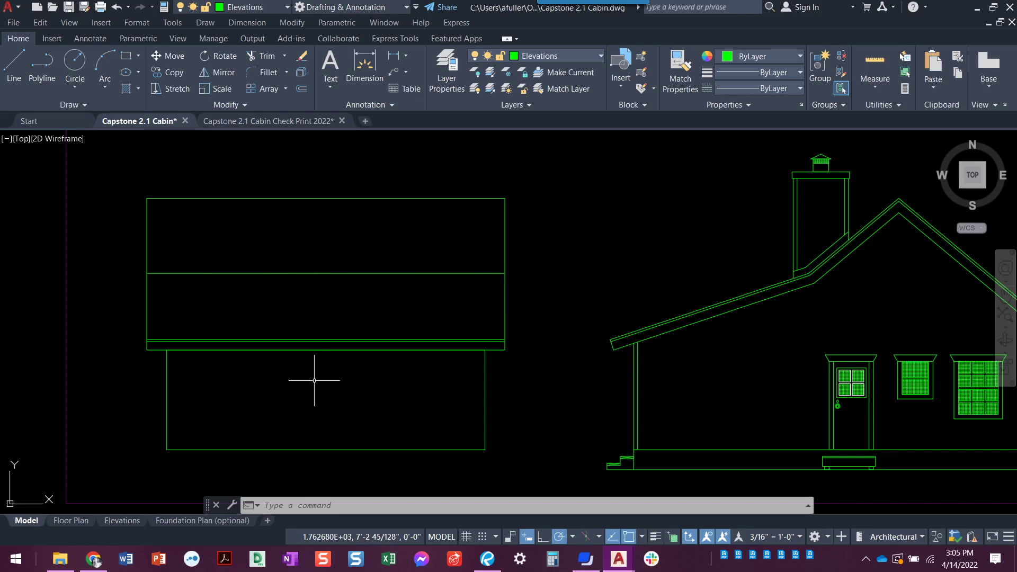
{"action": "middle_click_drag", "start_coordinate": [333, 395], "coordinate": [377, 402]}
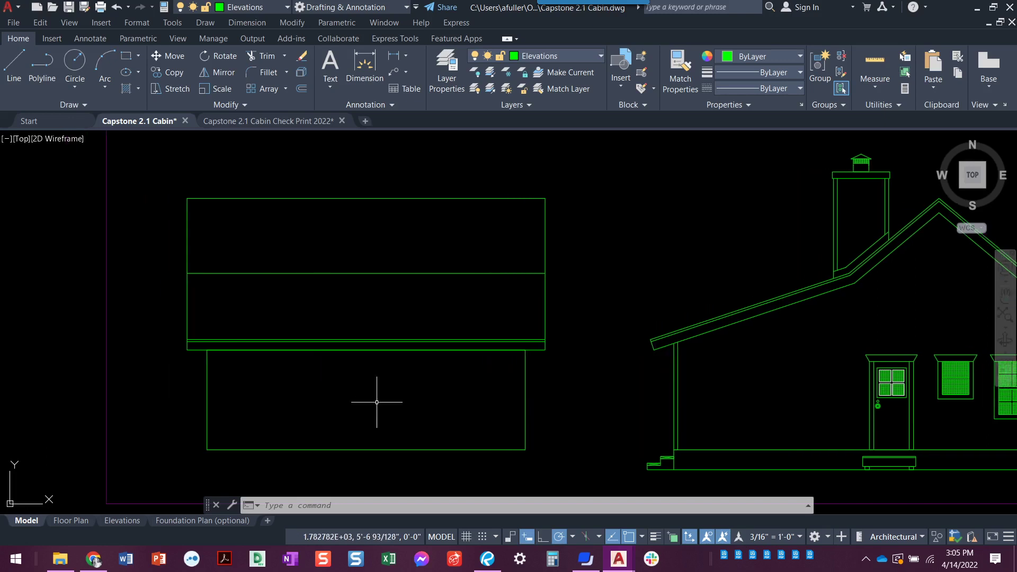